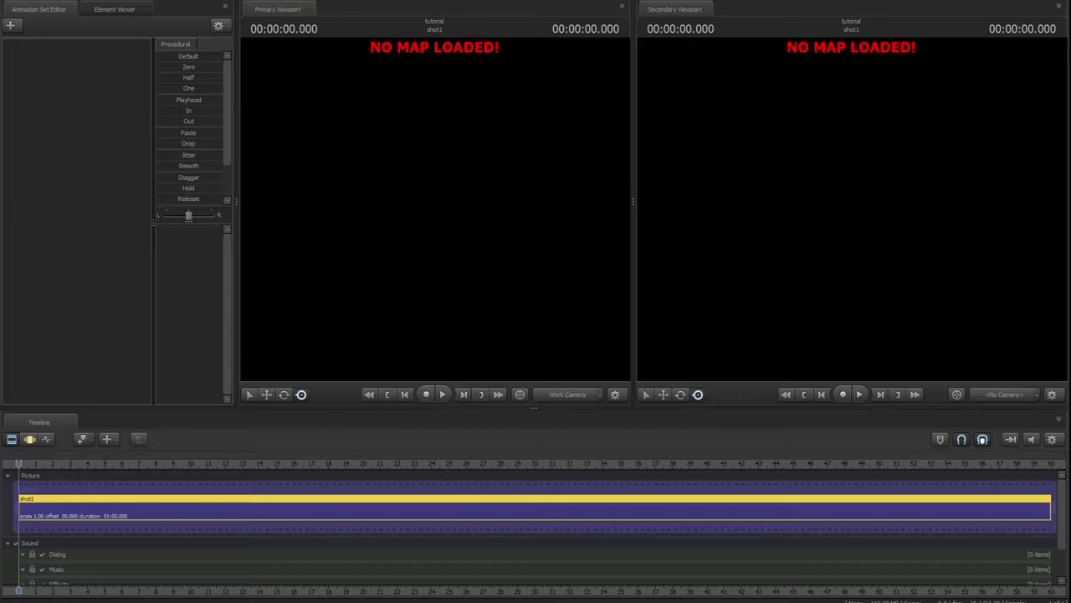
Load sfm_skyvoid_withlight.bsp into the Primary Viewport from the viewport's Load Map menu
right_click(435, 210)
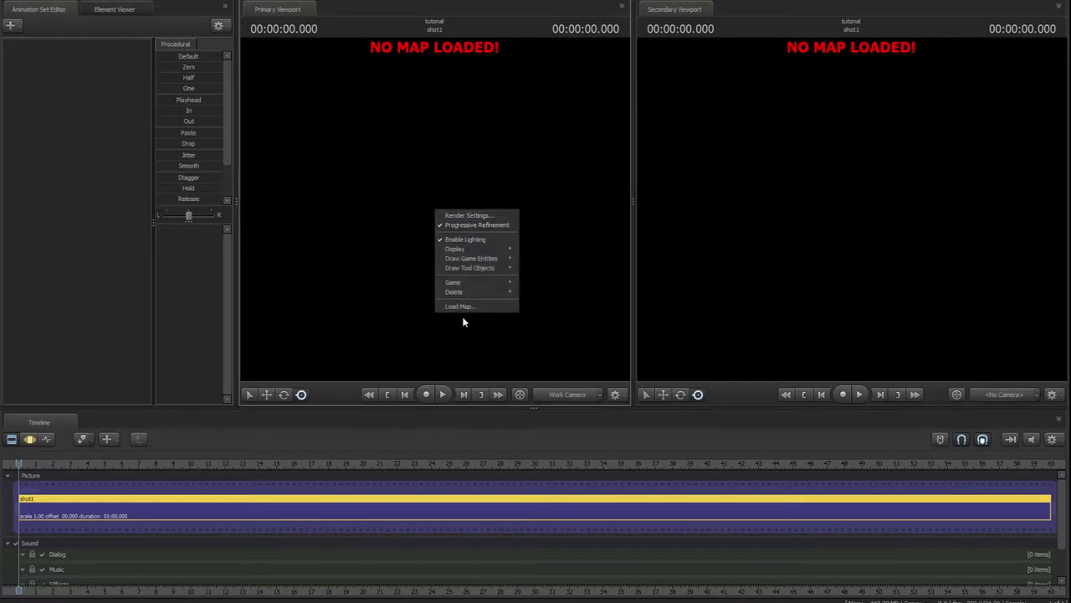
left_click(464, 320)
right_click(451, 278)
left_click(481, 373)
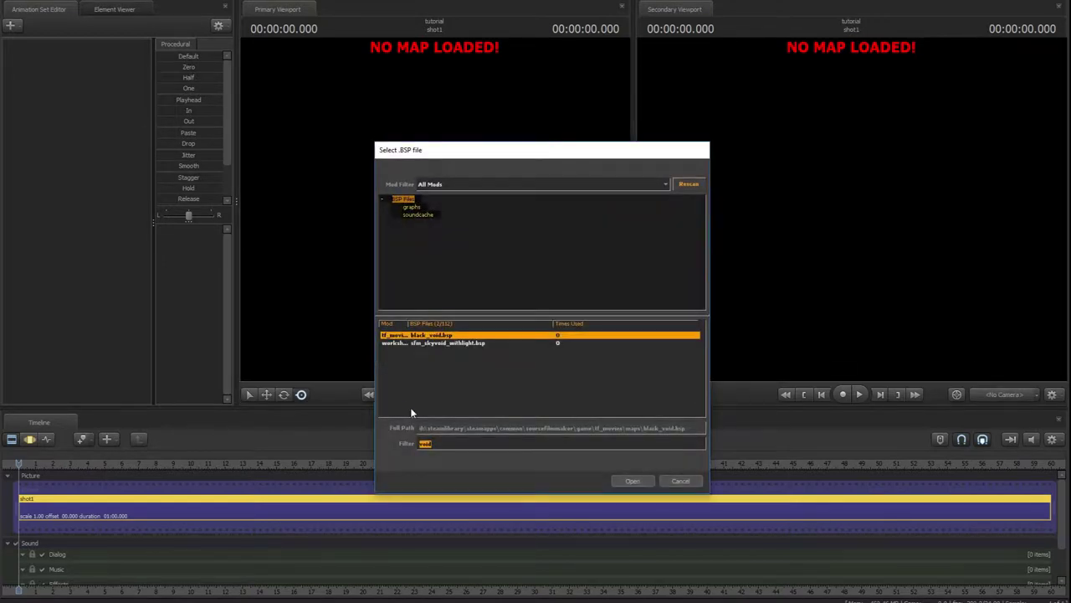
left_click(442, 343)
left_click(633, 480)
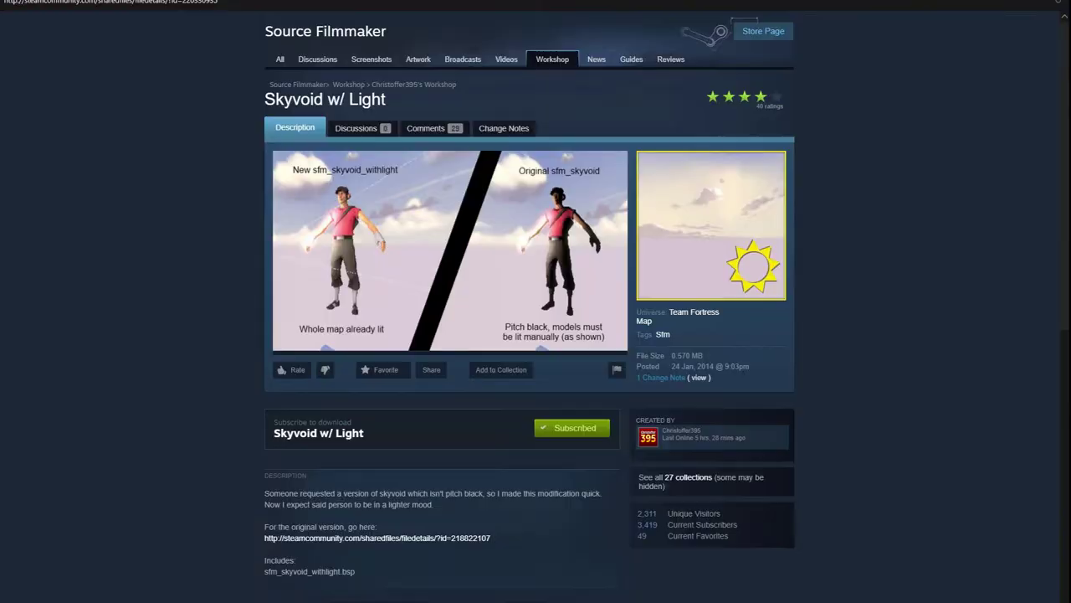
Open the Subscribed items list under Your Files in the Source Filmmaker Workshop
left_click(348, 85)
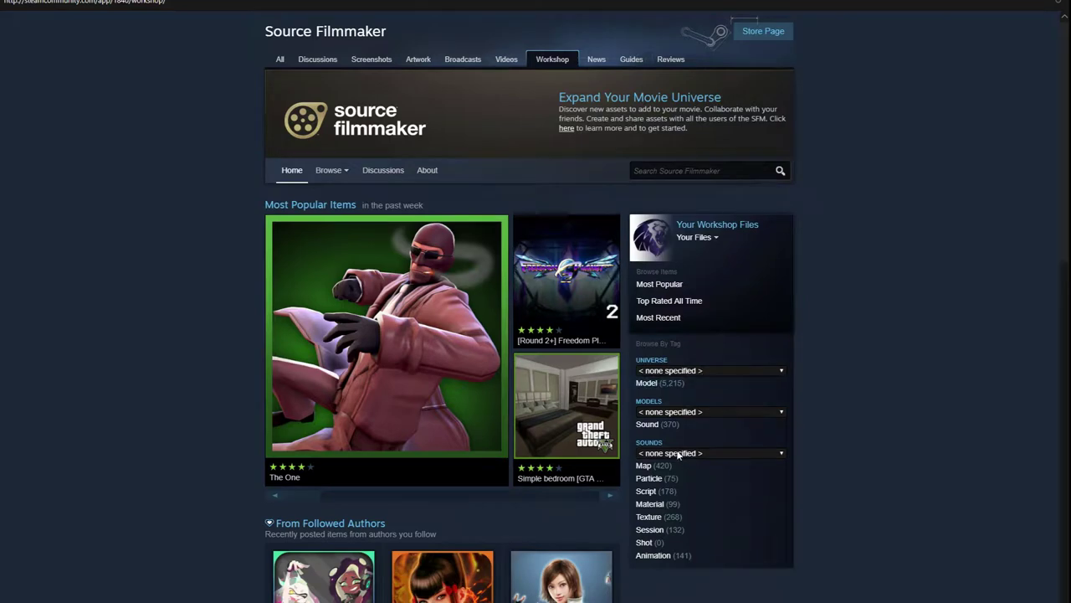
left_click(693, 237)
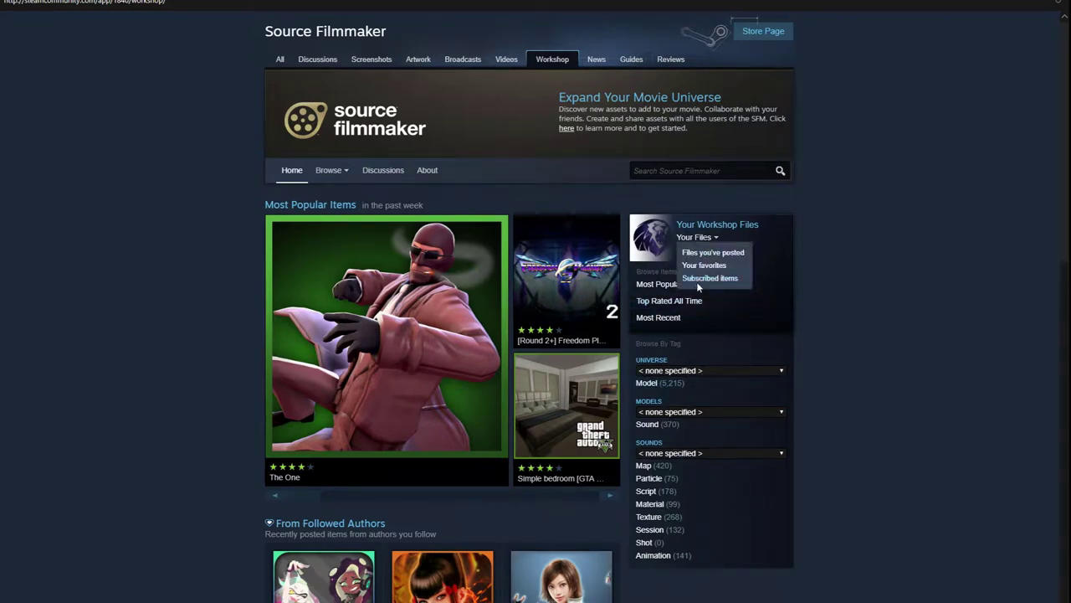
left_click(692, 251)
left_click(662, 398)
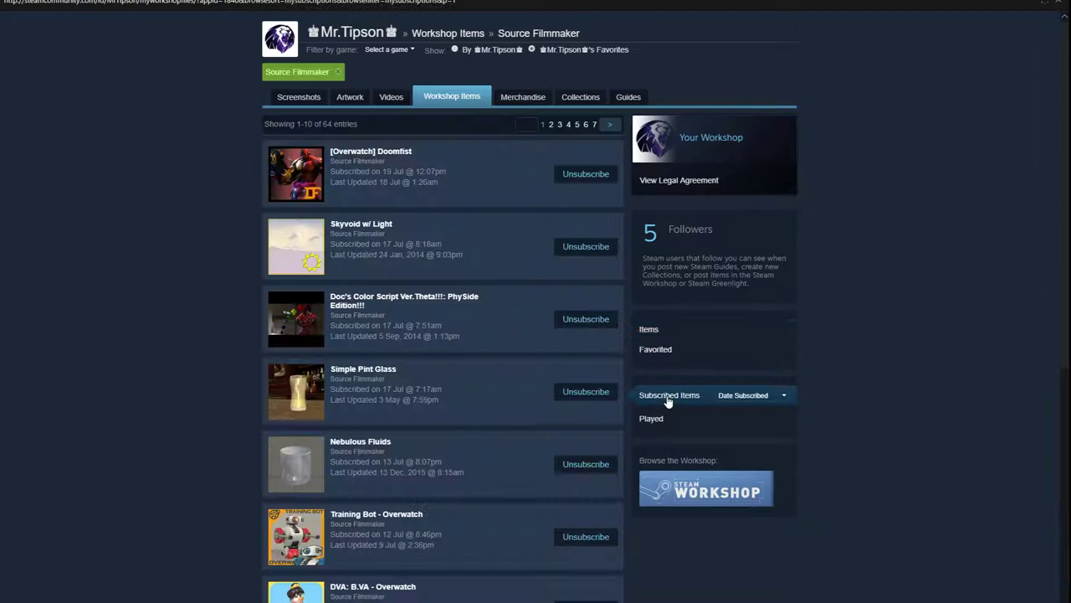
Go to page 3 of the subscriptions, which lists the Route 66 Diner Prop Pack
scroll(668, 403, "down", 3)
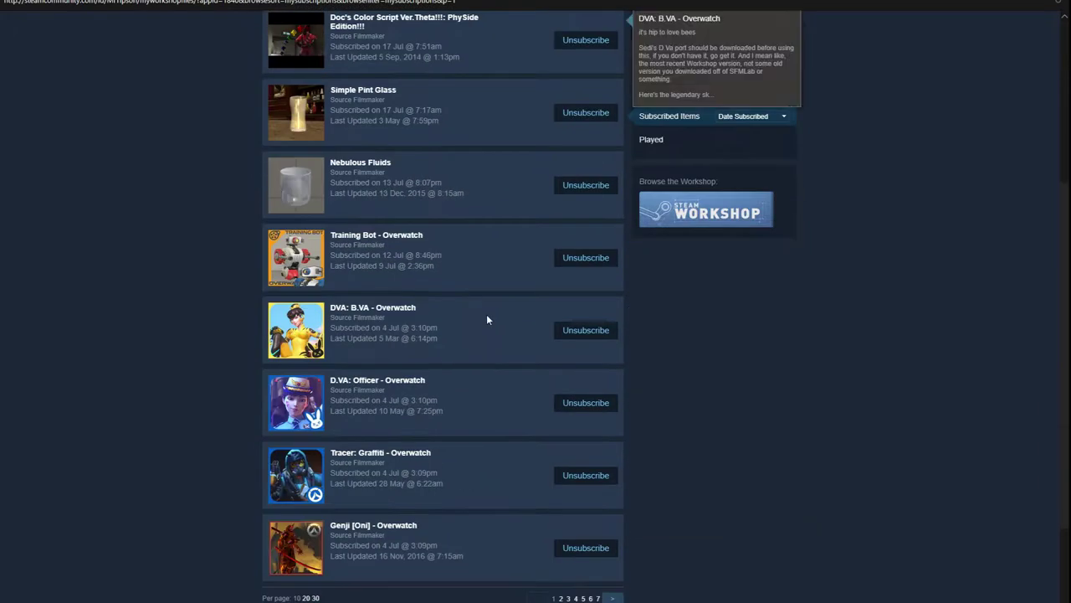
left_click(569, 597)
scroll(497, 321, "down", 2)
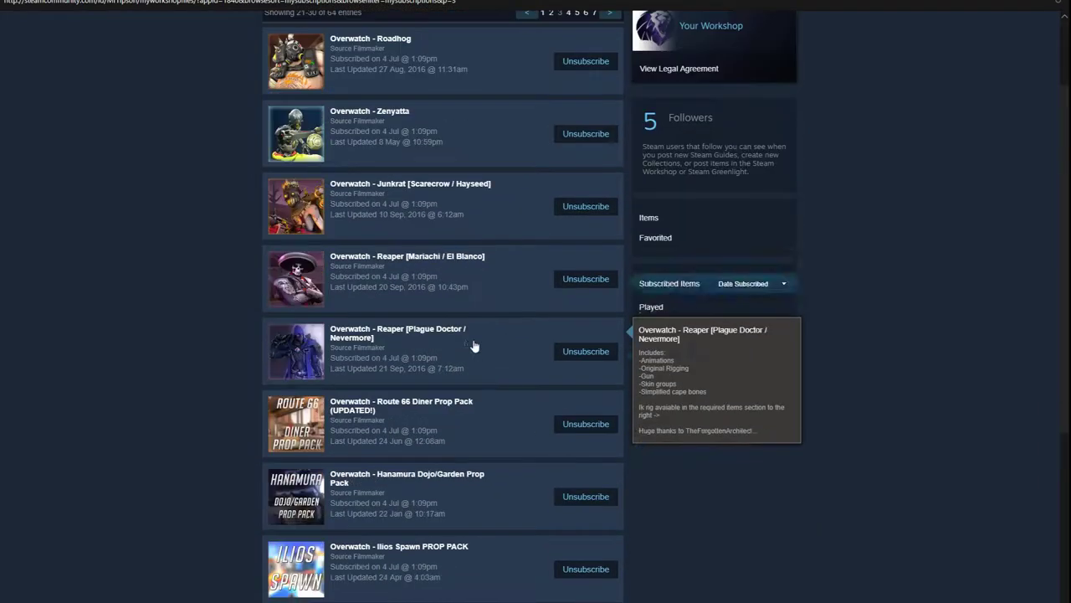
scroll(351, 455, "down", 3)
scroll(363, 450, "up", 5)
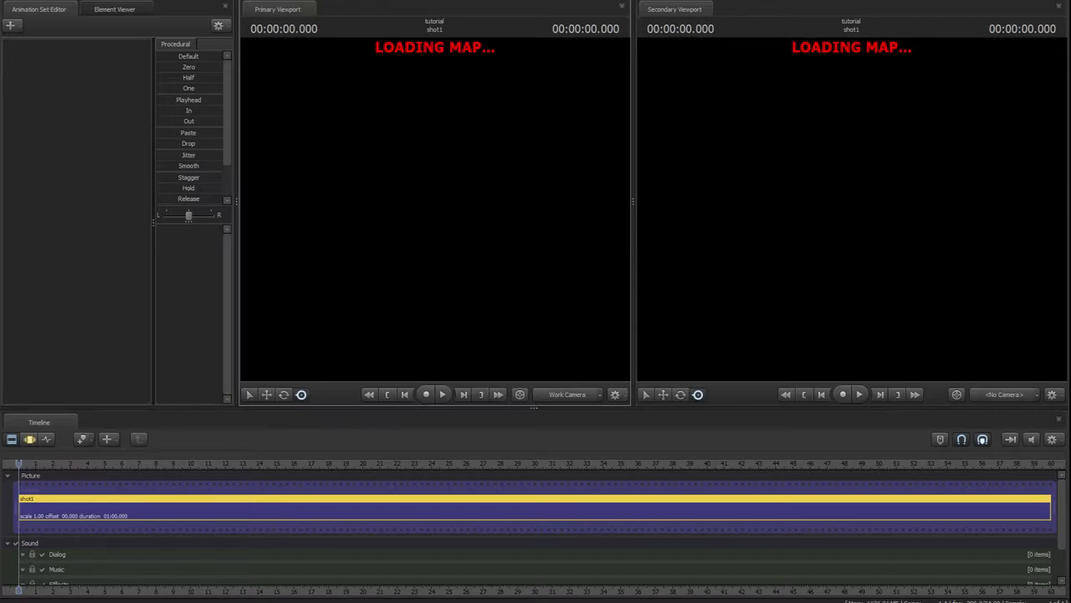
Wait for the skyvoid map to finish loading into both viewports
left_click(203, 569)
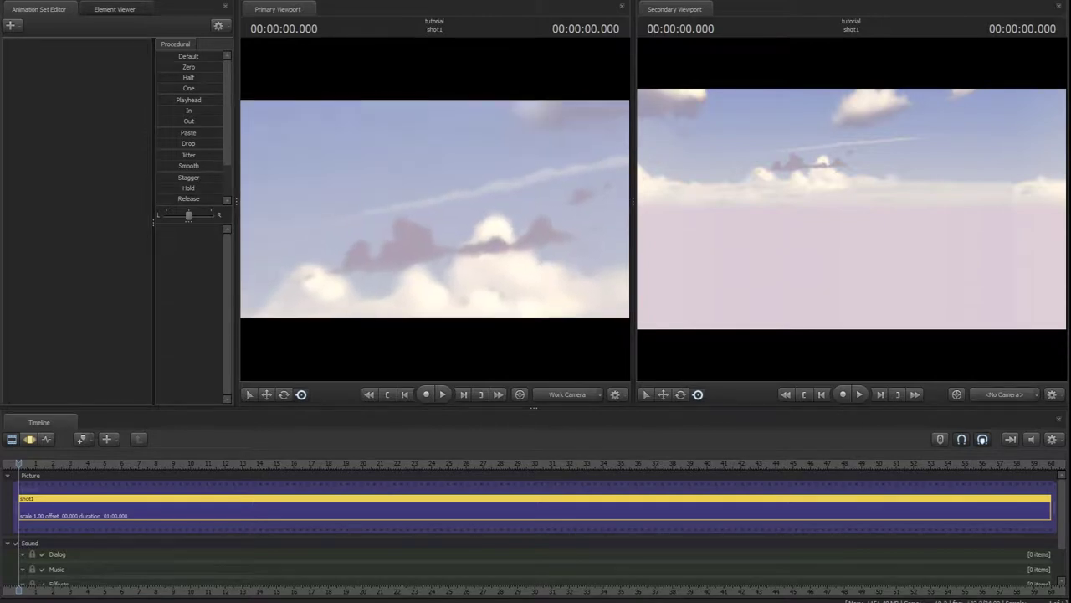
Add the Route 66 diner model after filtering the model browser for 'route'
right_click(97, 190)
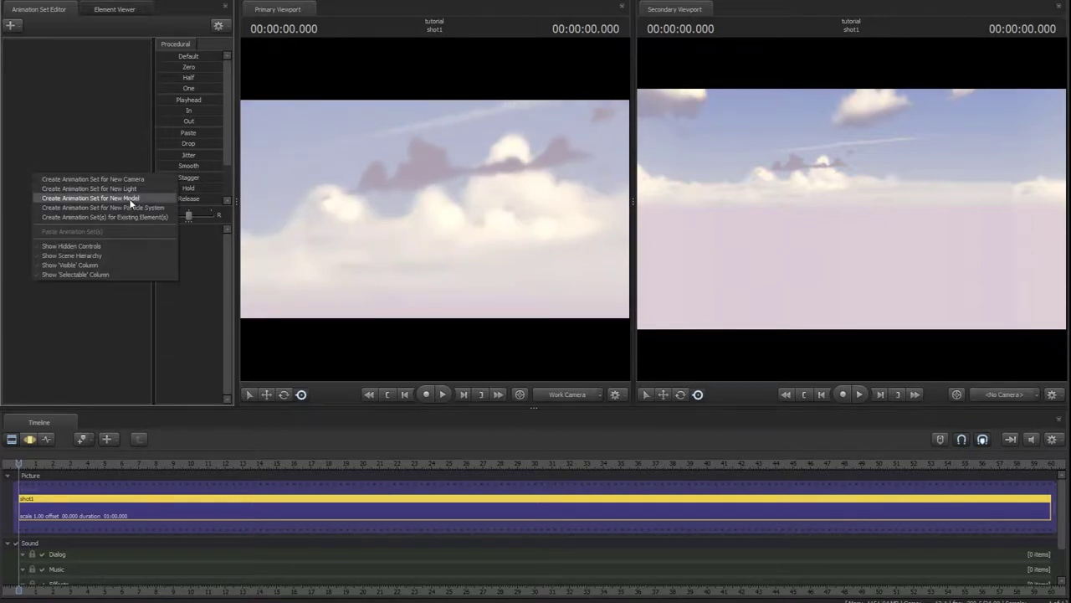
left_click(191, 209)
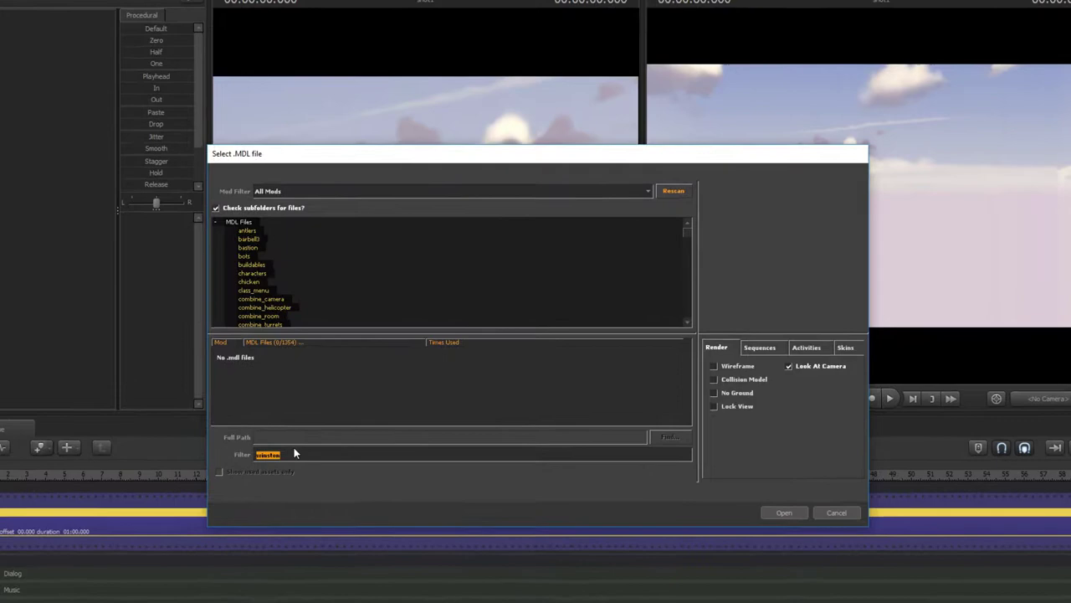
type("ro")
type("ut")
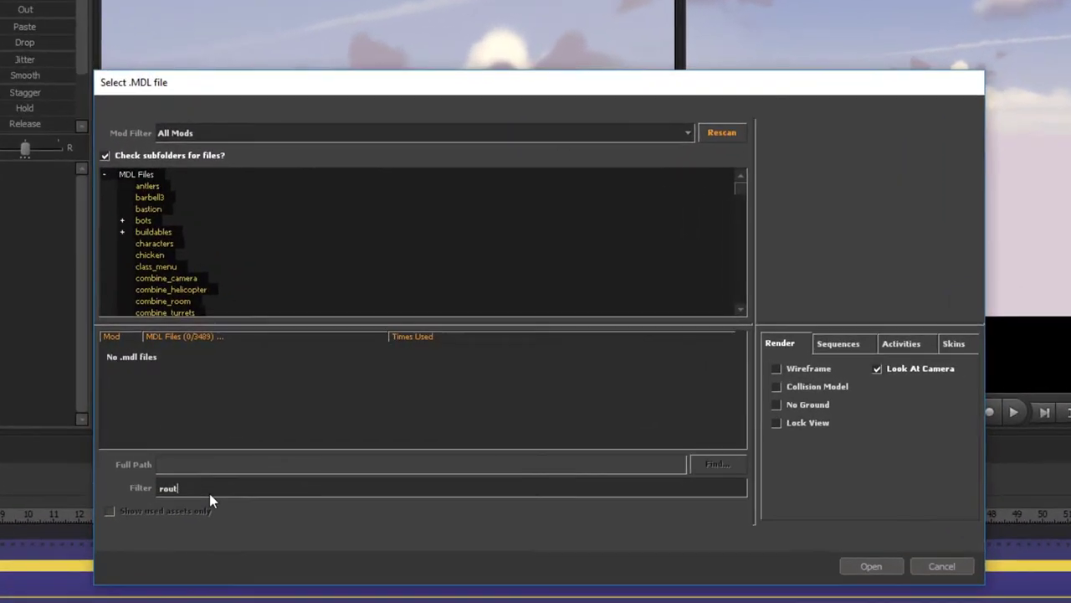
type("e")
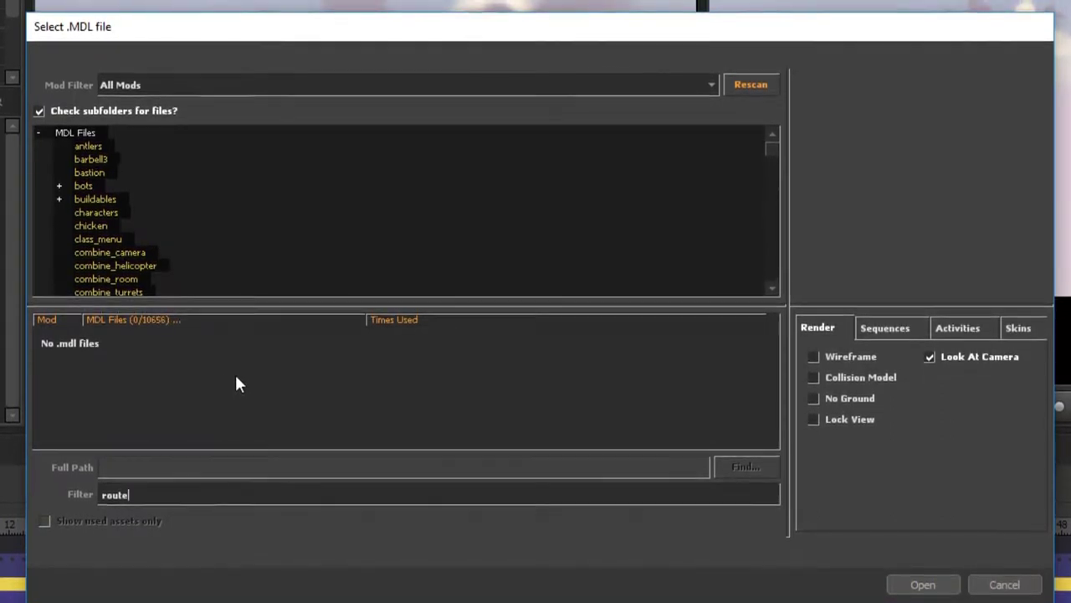
scroll(138, 213, "down", 4)
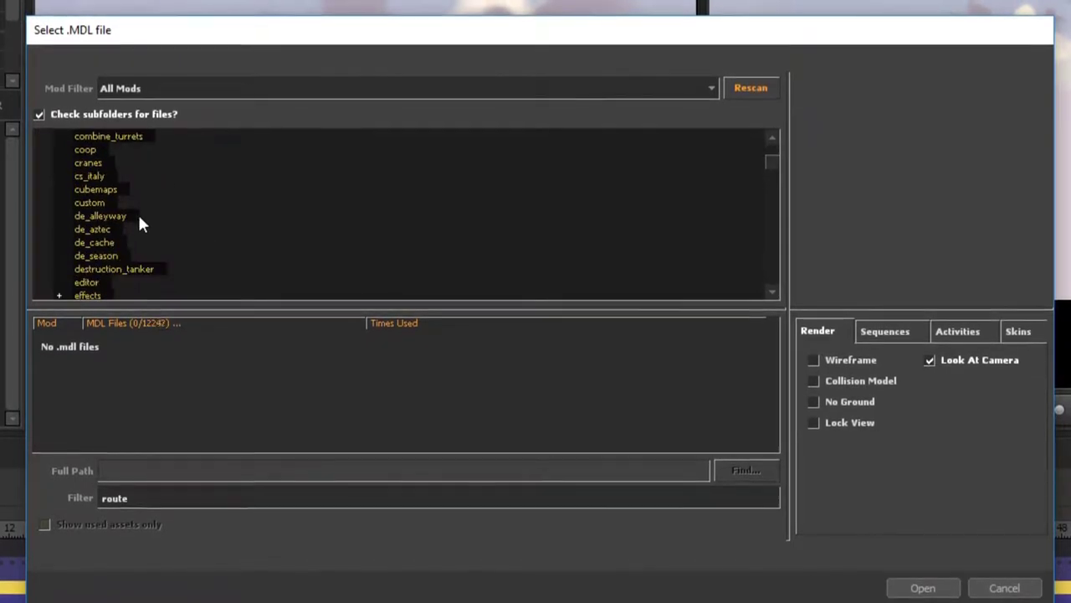
scroll(139, 214, "down", 3)
scroll(276, 422, "down", 1)
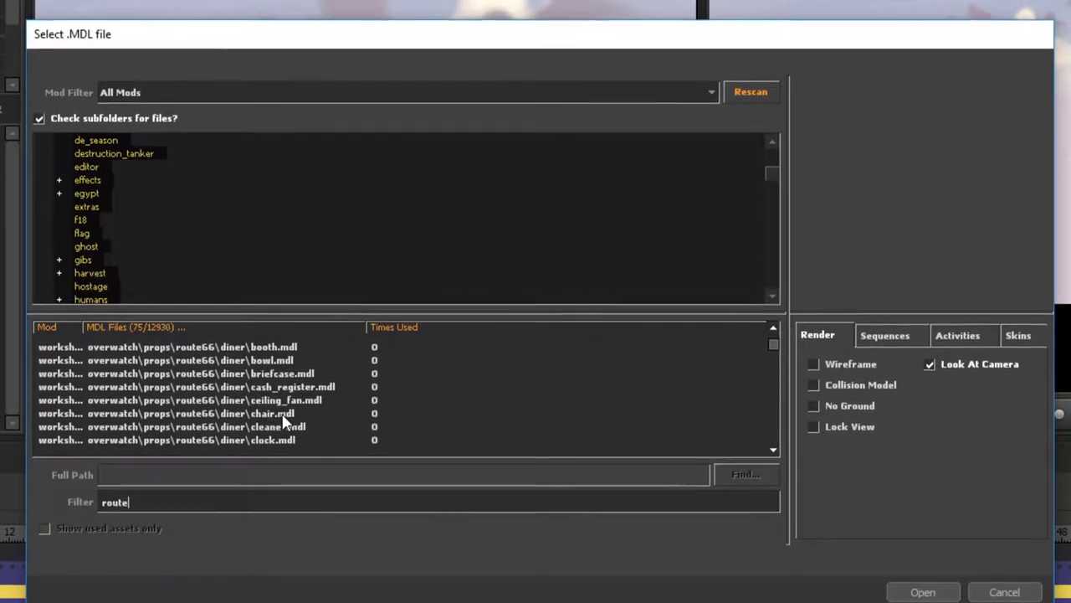
scroll(285, 423, "down", 1)
scroll(284, 422, "down", 2)
scroll(284, 423, "down", 2)
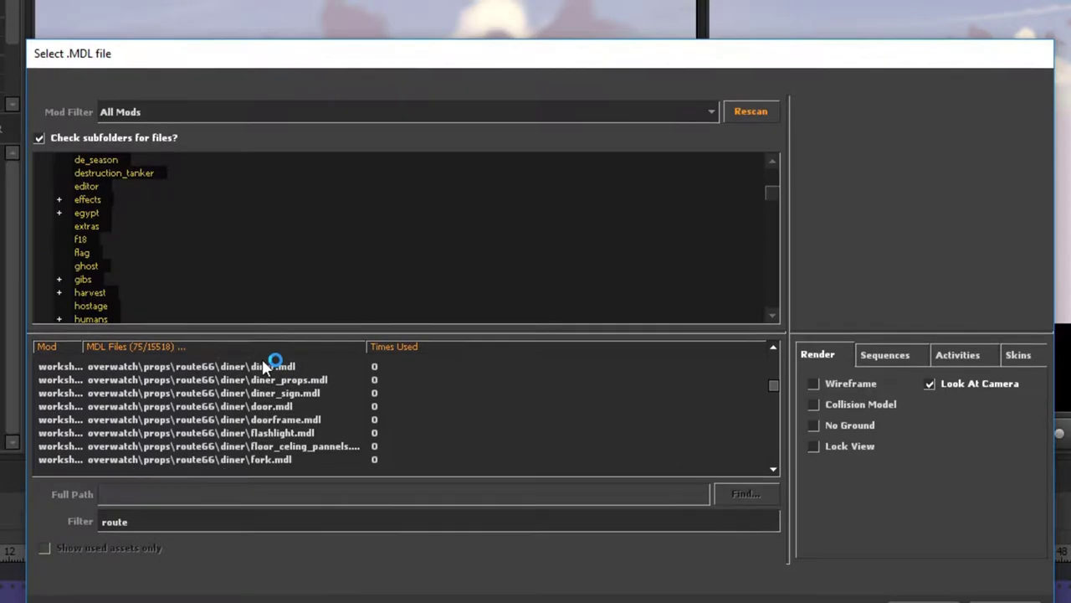
left_click(267, 368)
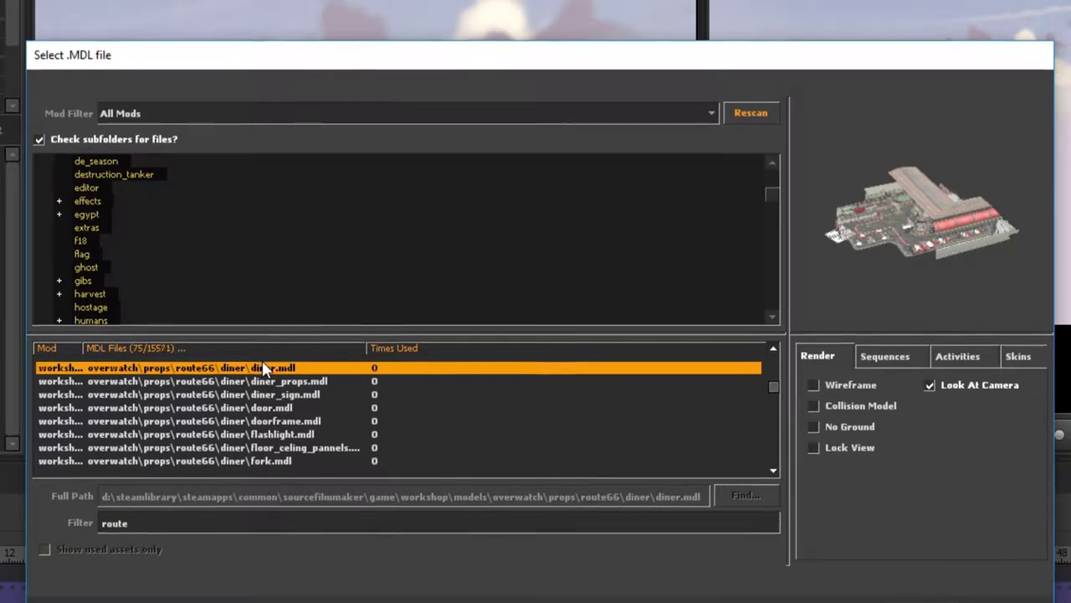
double_click(267, 368)
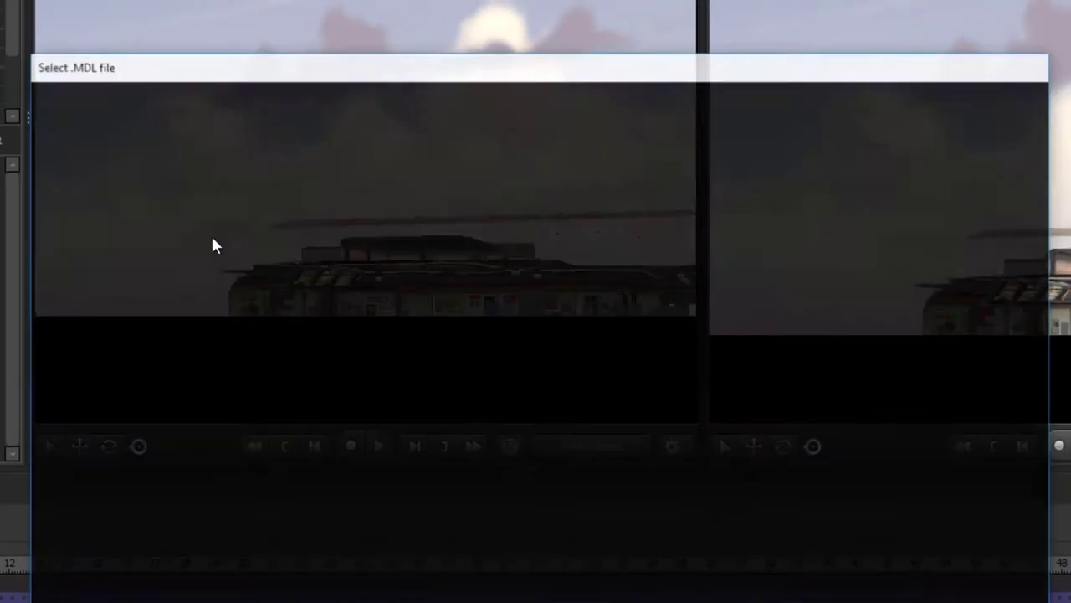
Select the diner props model further down the route66 results
scroll(300, 465, "down", 3)
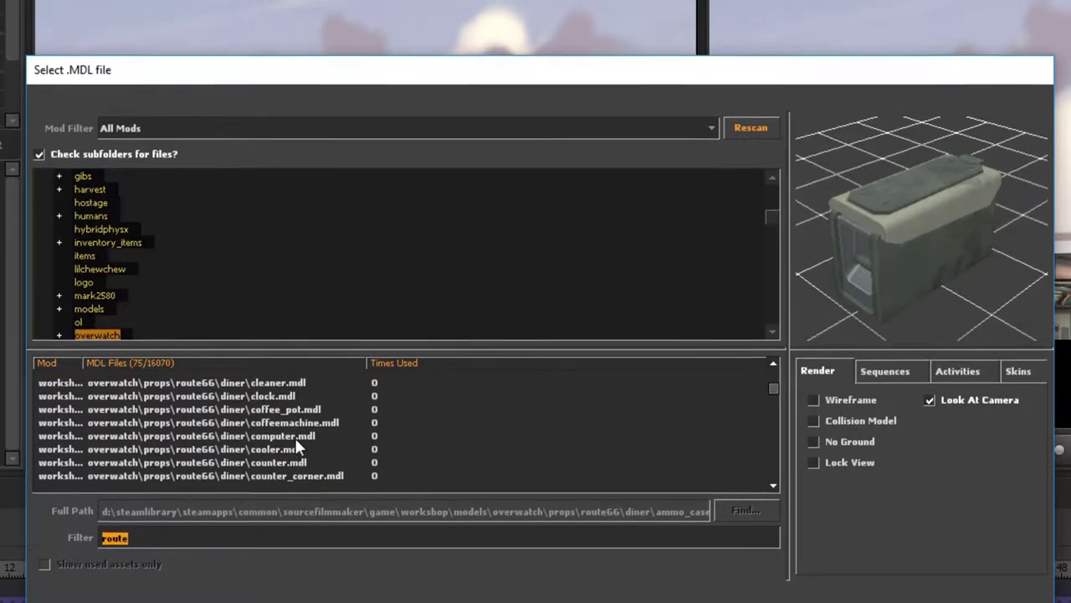
scroll(294, 439, "down", 1)
scroll(300, 432, "down", 1)
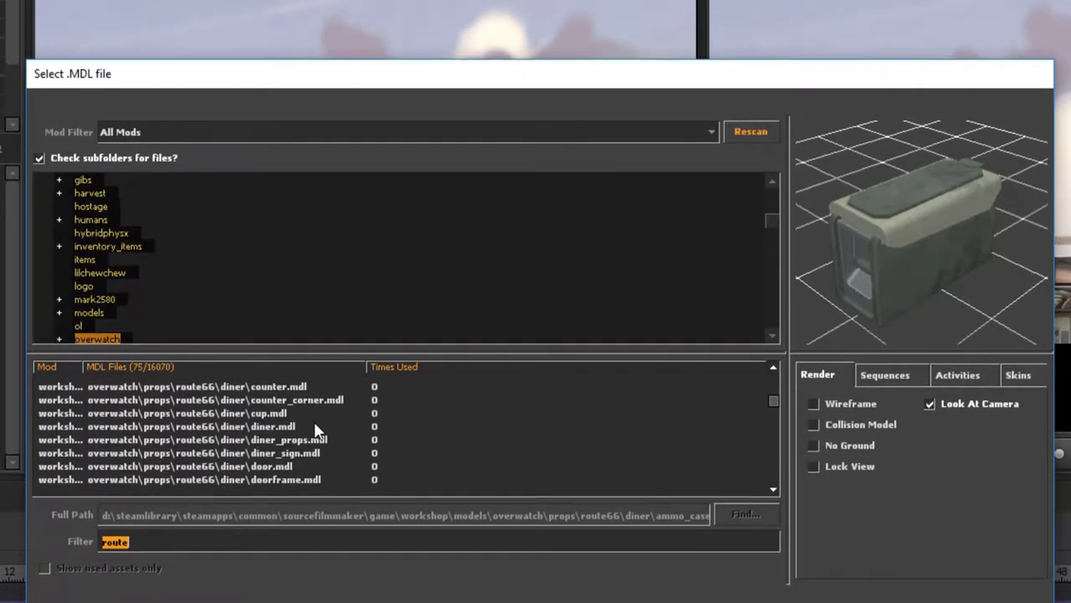
left_click(300, 452)
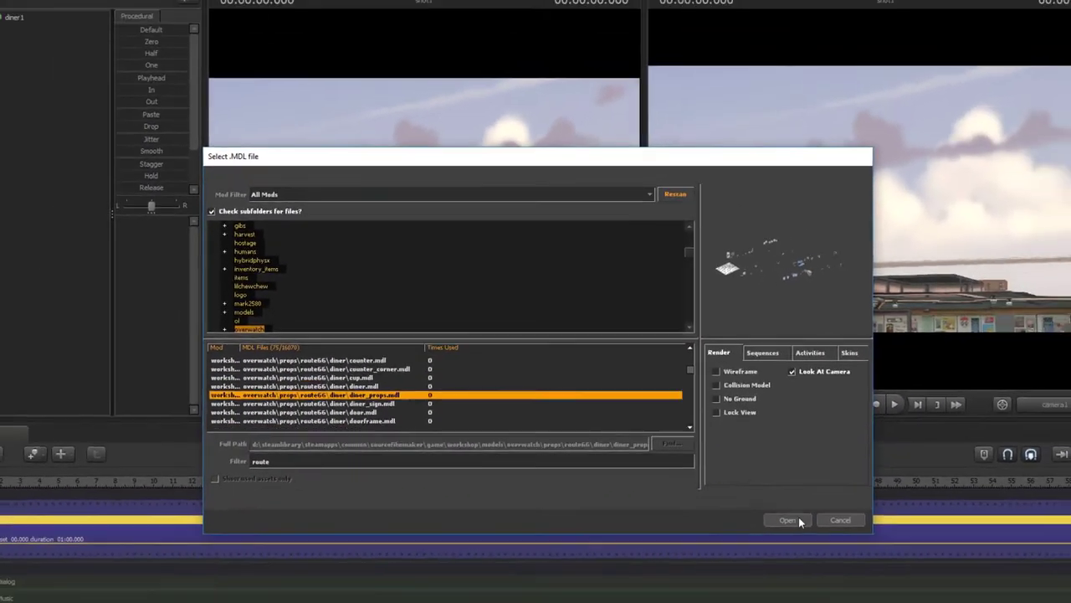
Load diner_props1 and lock it to diner1's rootTransform
left_click(791, 516)
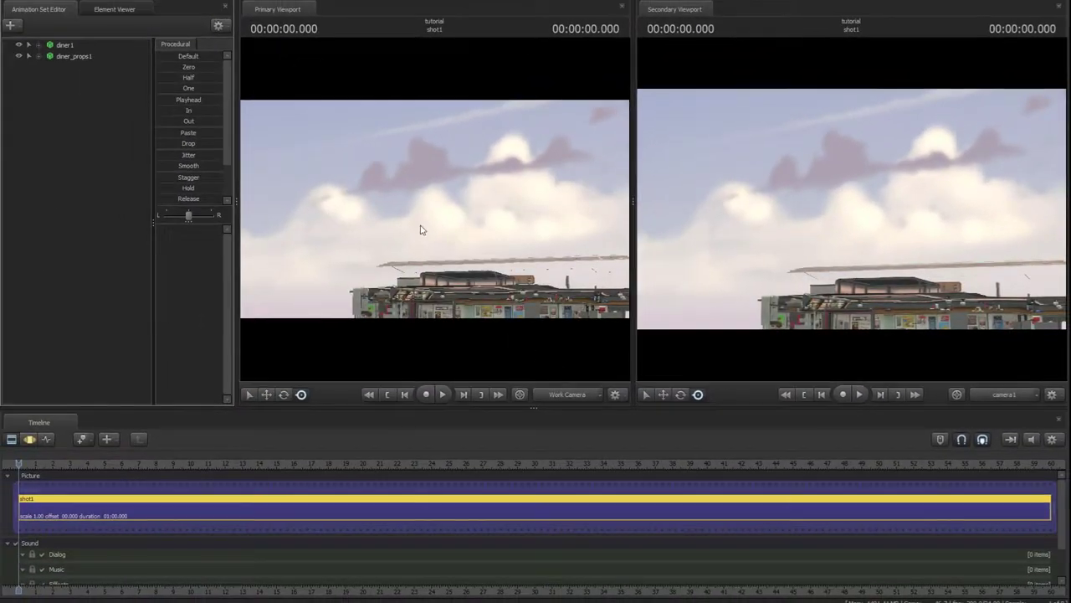
mouse_move(418, 227)
left_mouse_down()
mouse_move(452, 251)
mouse_move(435, 218)
left_mouse_up()
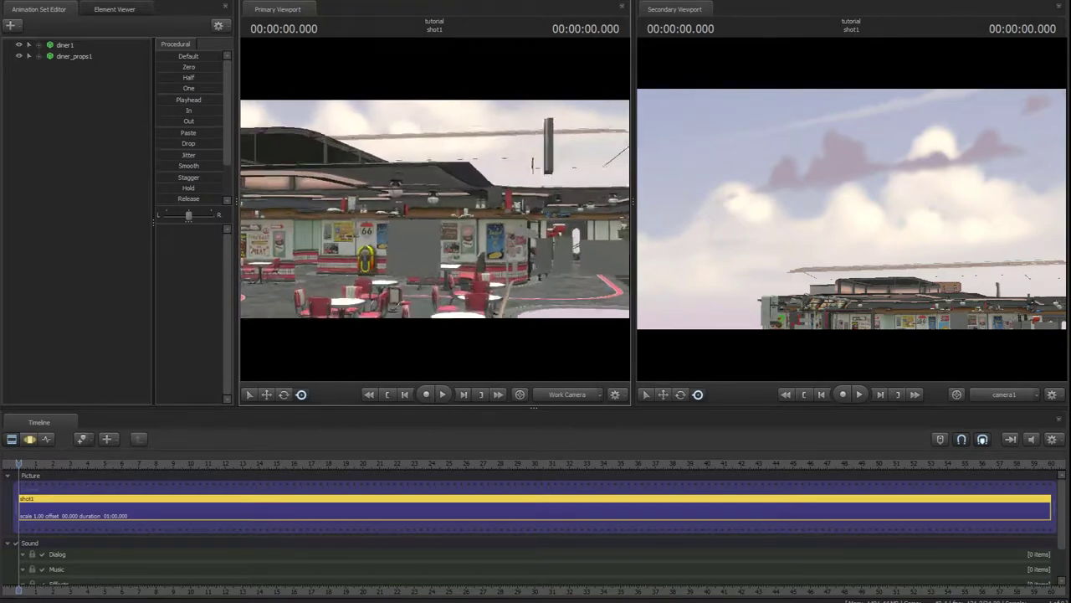
left_click_drag(462, 314, 268, 156)
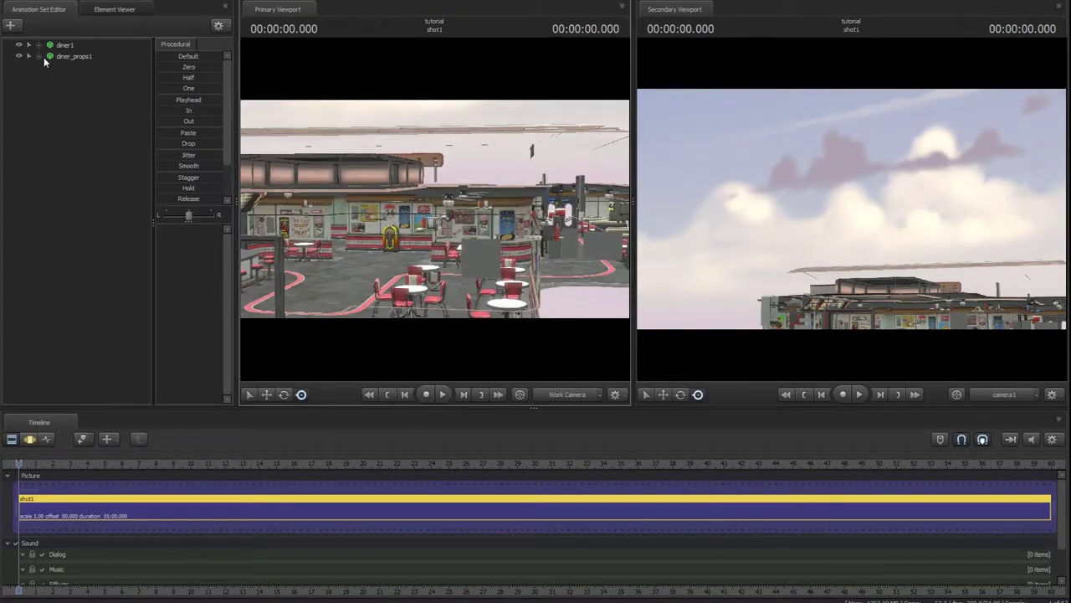
left_click(40, 56)
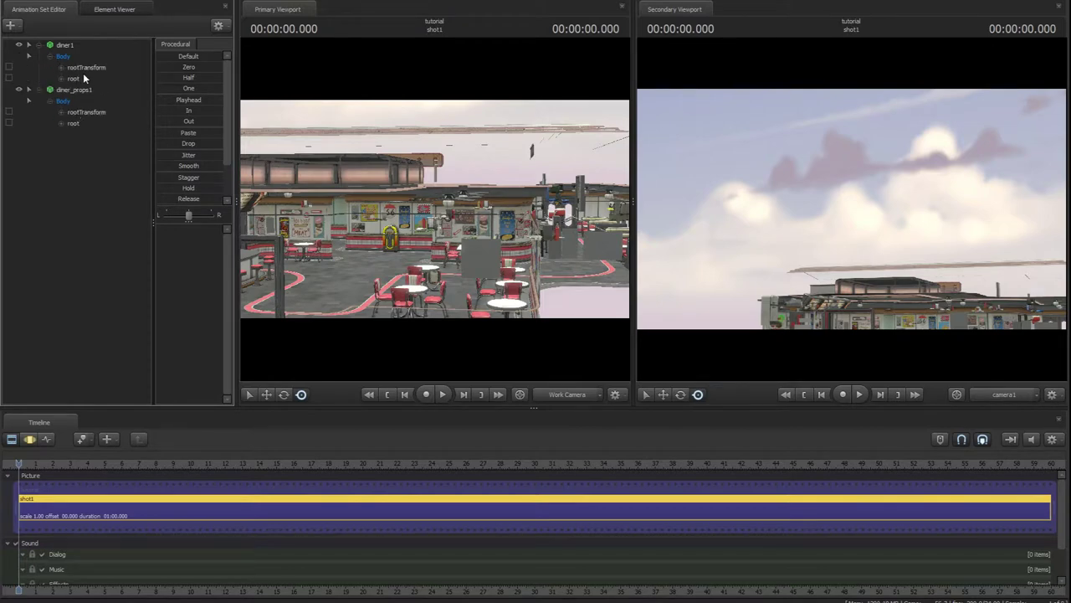
left_click(79, 67)
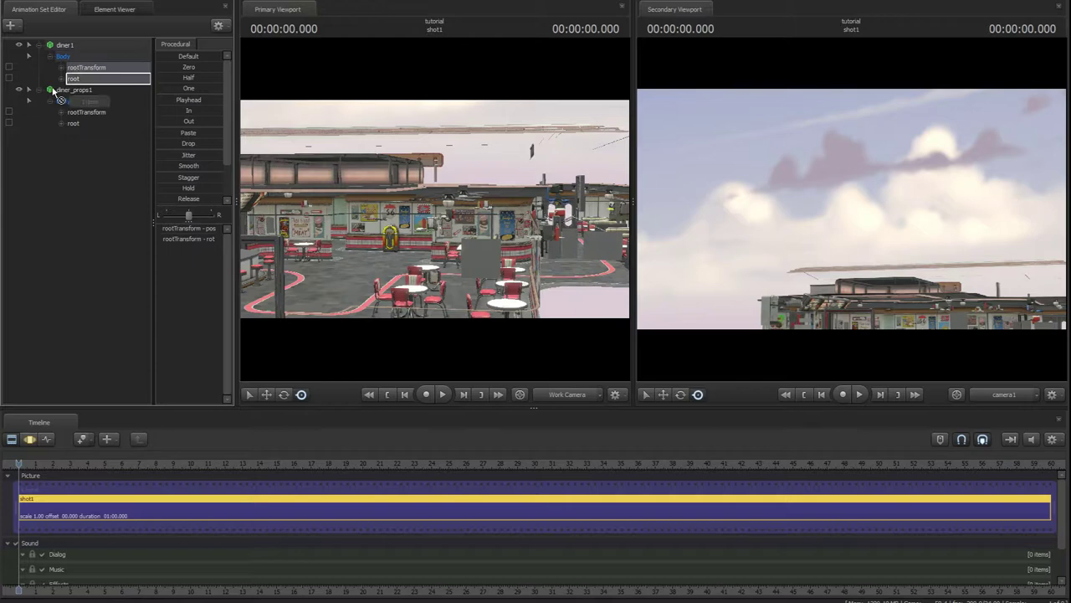
left_click(9, 111)
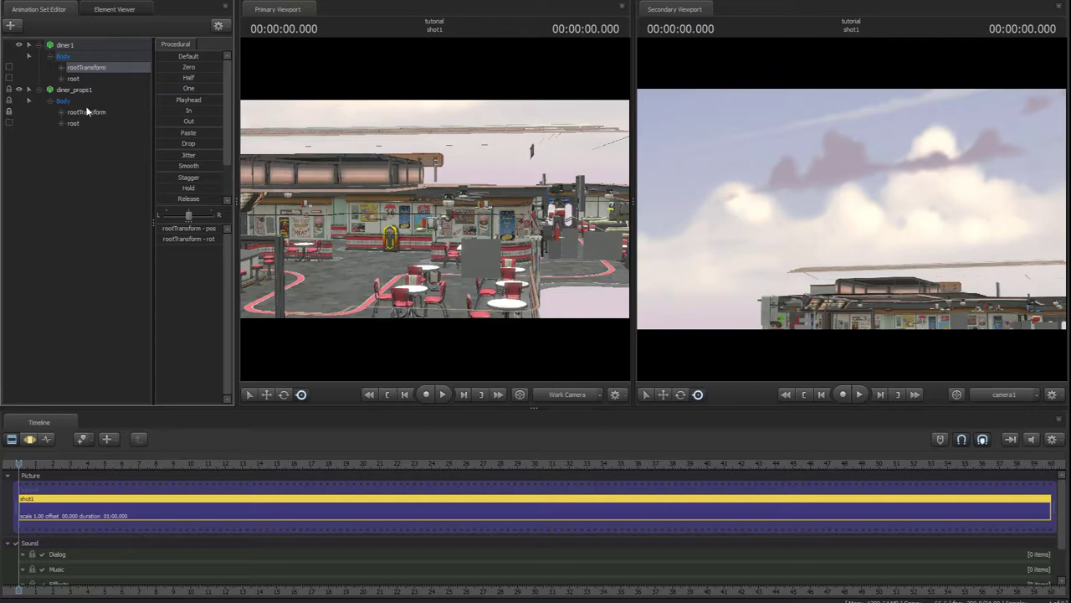
Collapse diner_props1 and diner1, then orbit down over the furnished diner interior
left_click(39, 89)
left_click(40, 46)
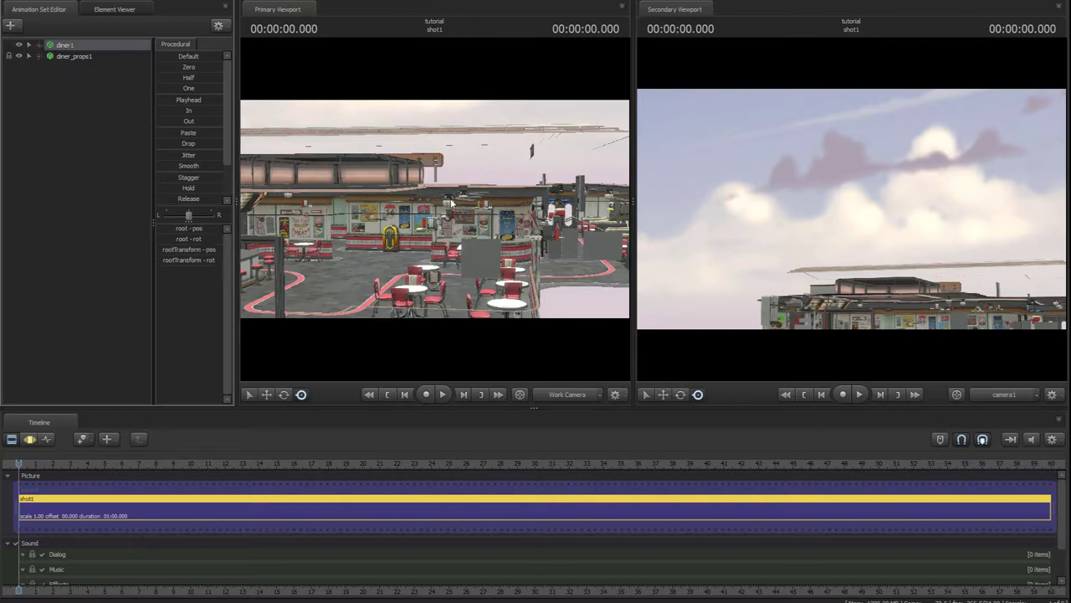
mouse_move(374, 213)
left_mouse_down()
mouse_move(553, 275)
mouse_move(436, 214)
left_mouse_up()
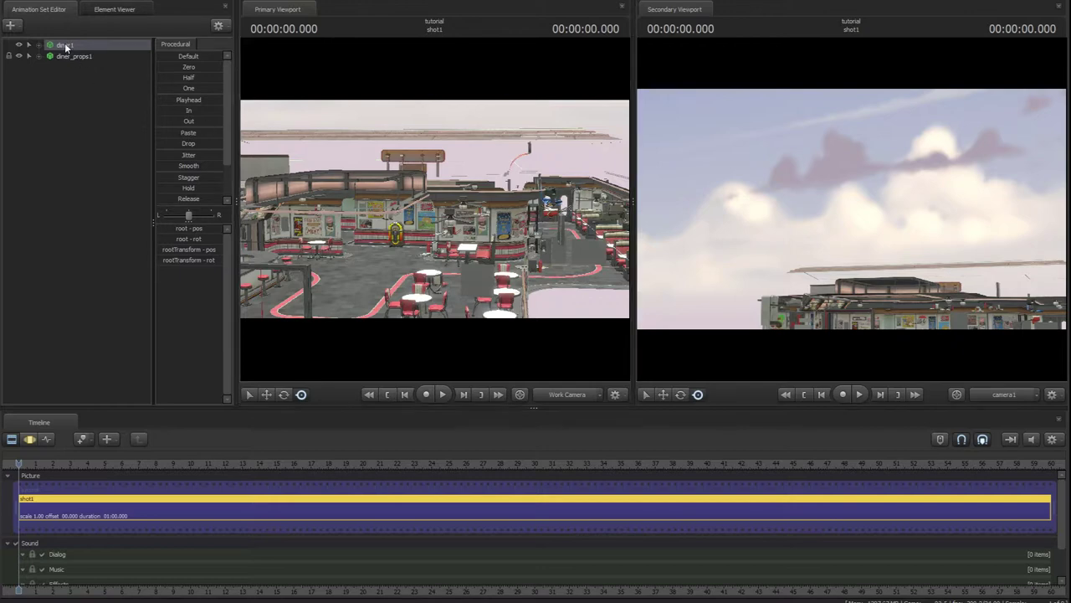
left_click_drag(434, 187, 456, 209)
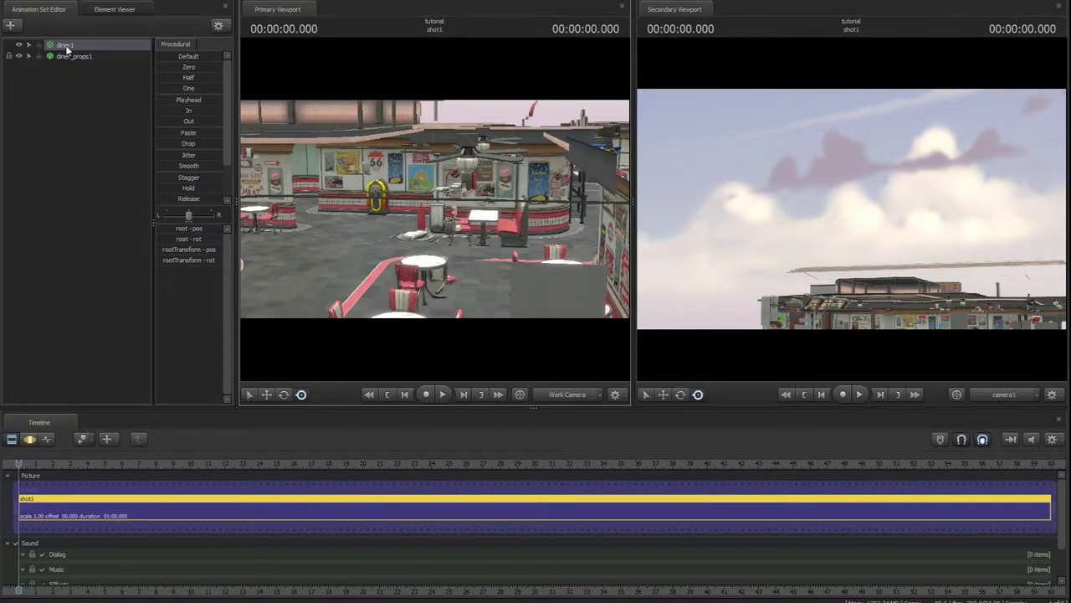
Zero diner_props1's transform in the motion editor
key("F2")
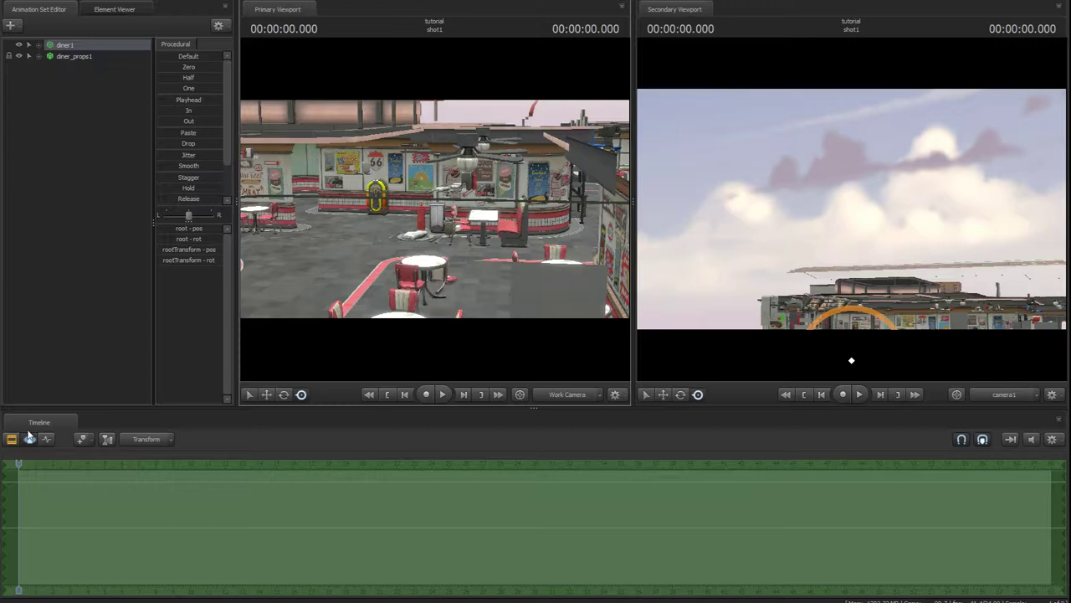
left_click(164, 66)
left_click(81, 56)
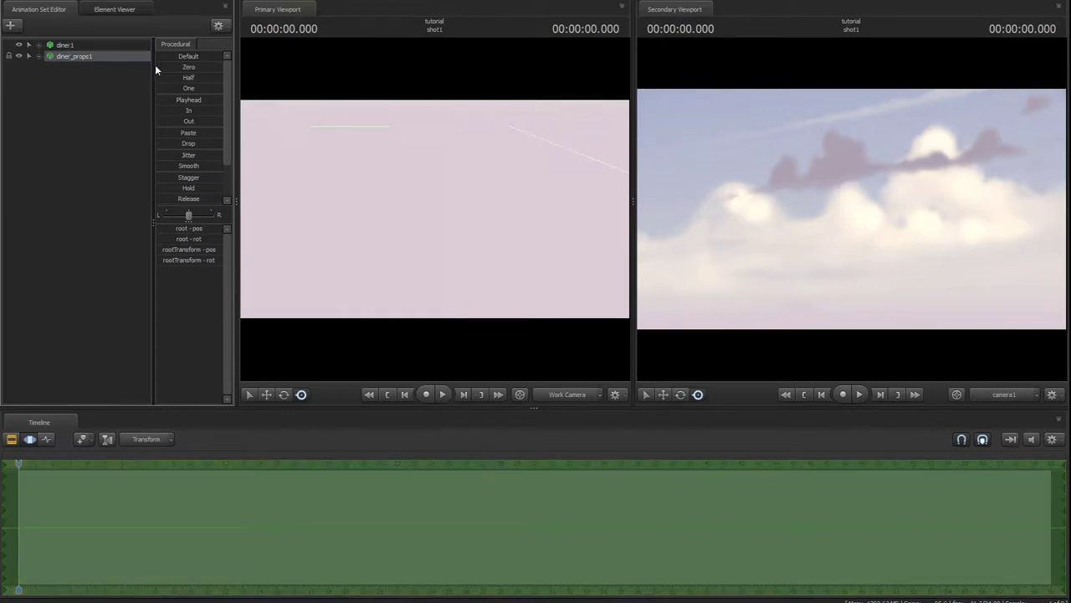
left_click(169, 65)
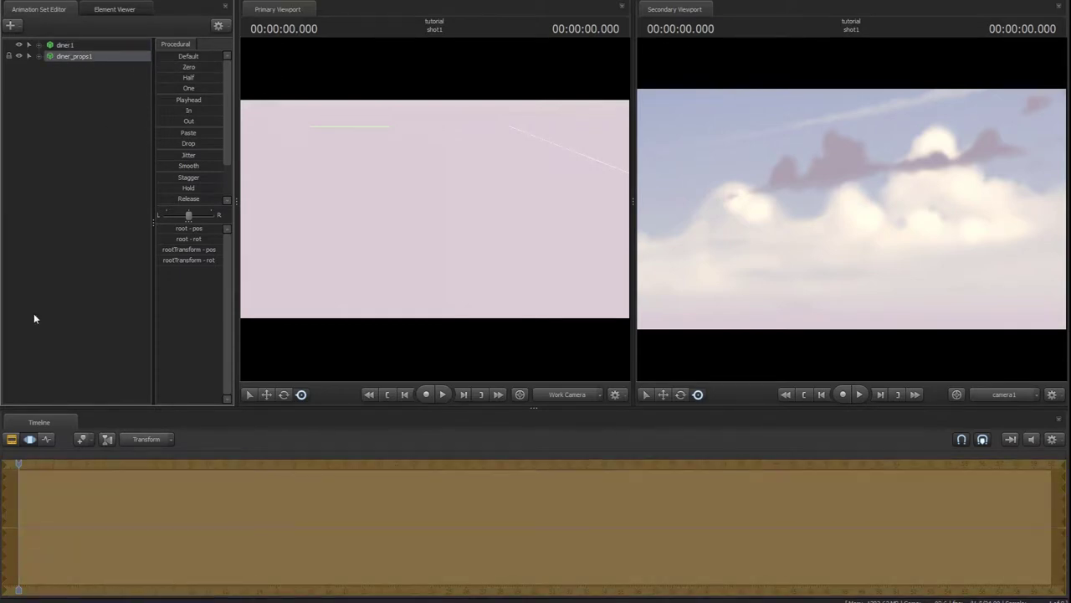
left_click(41, 351)
left_click(29, 439)
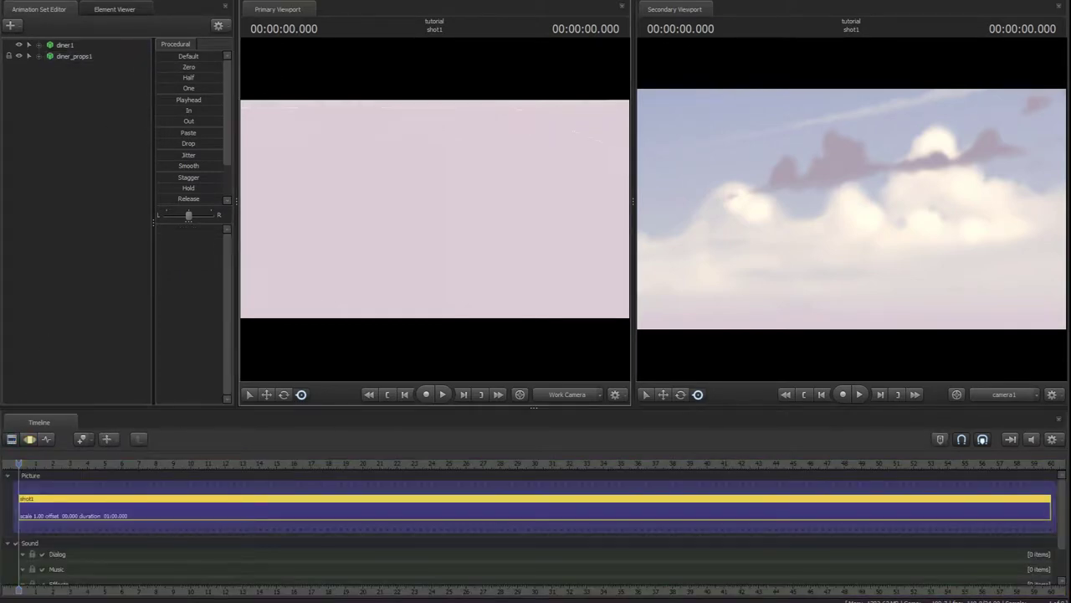
Orbit to locate the diner and select diner1 with the move tool
left_click_drag(435, 213, 434, 214)
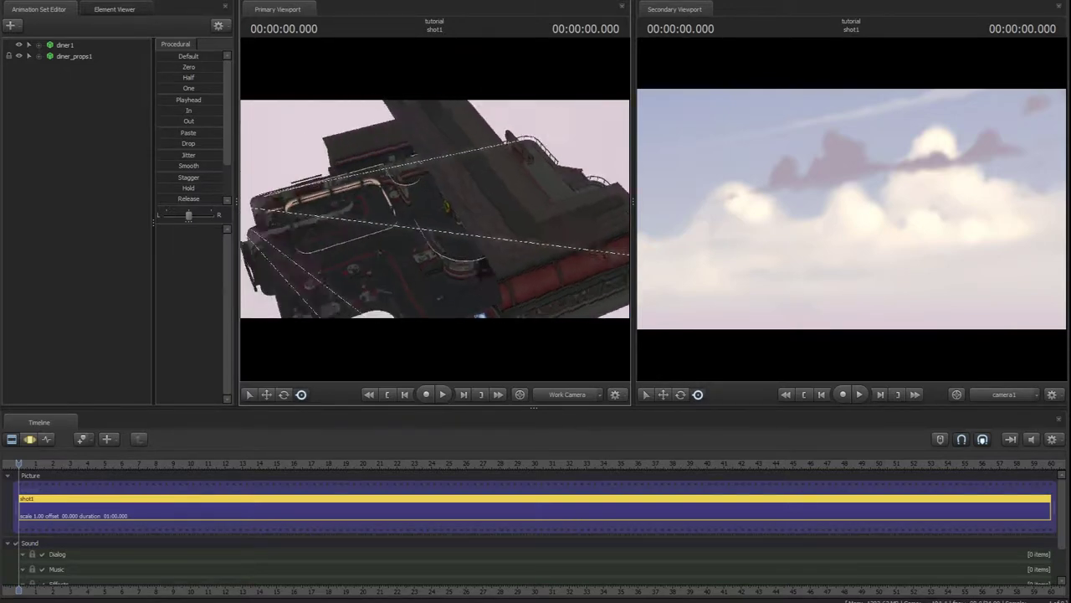
left_click_drag(434, 213, 157, 69)
left_click(65, 45)
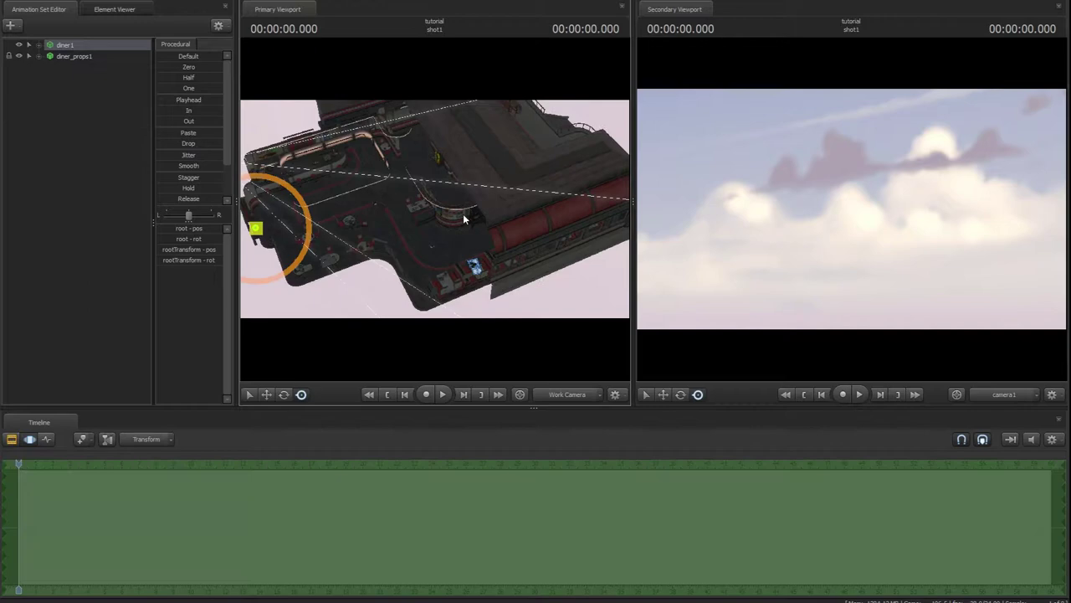
key("w")
key("F2")
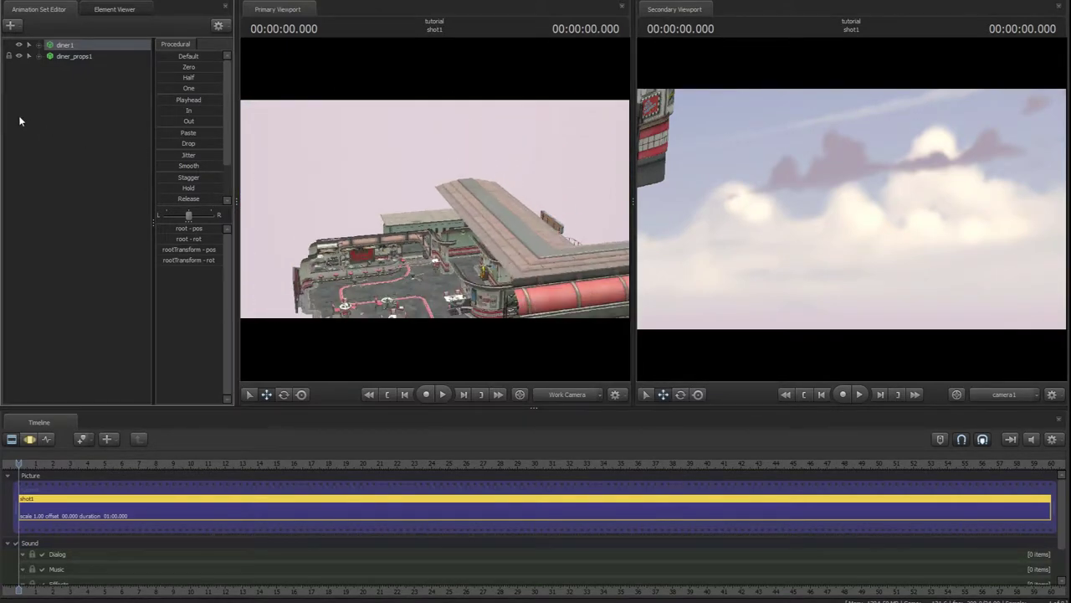
Add sombra_room_11, _21 and _31 after filtering the model browser for 'sombra'
right_click(20, 117)
left_click(142, 145)
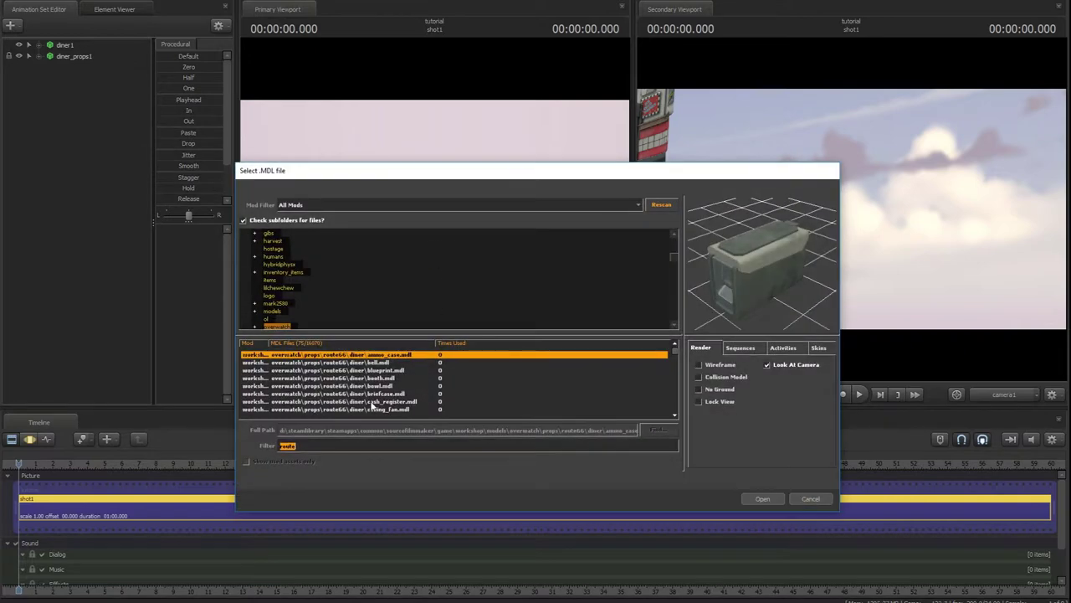
type("s")
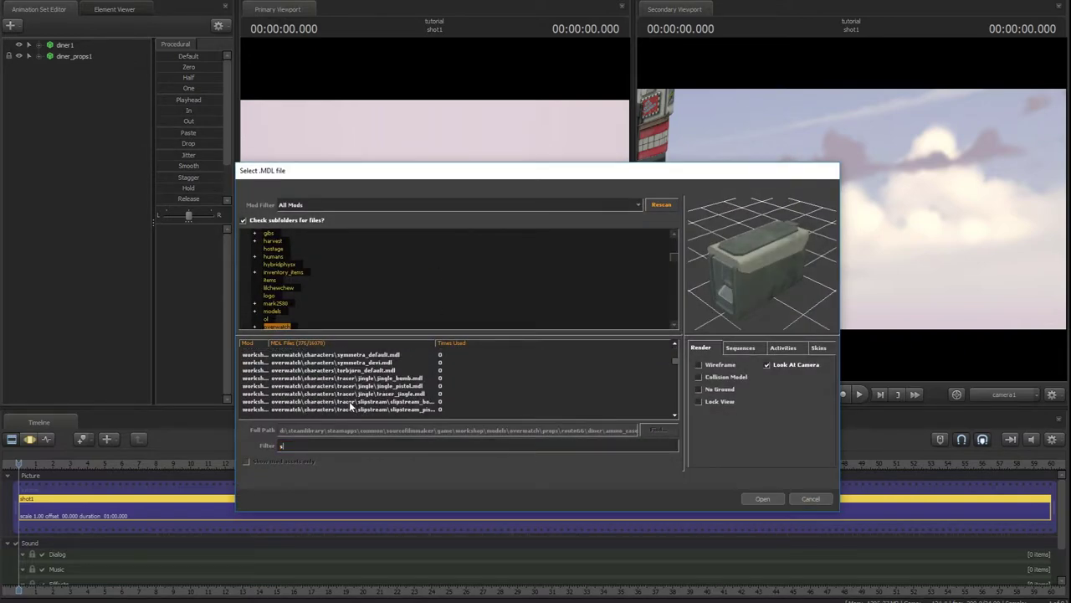
type("o")
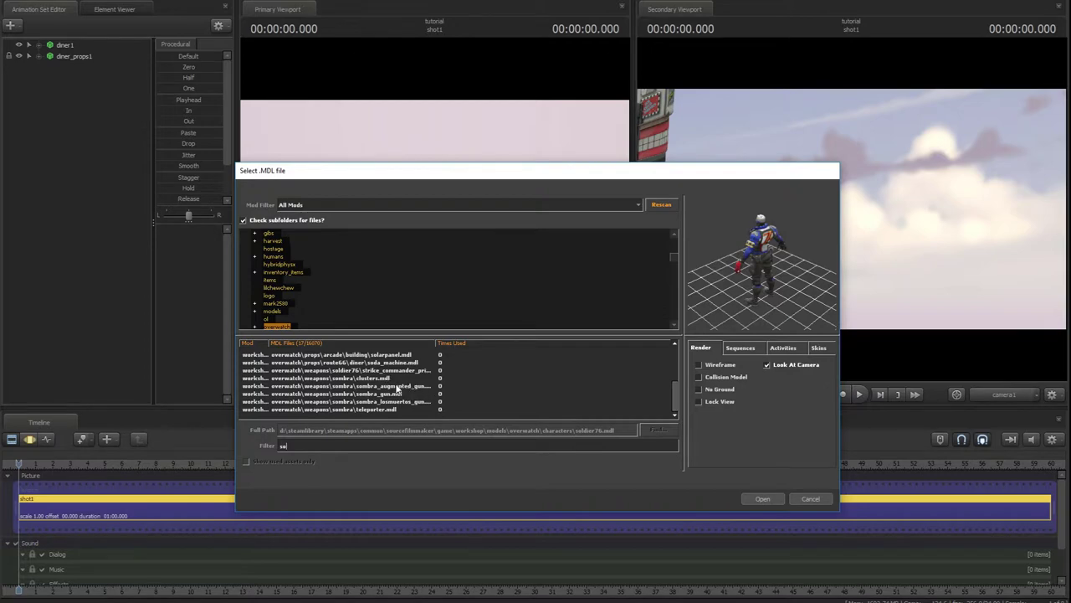
type("mb")
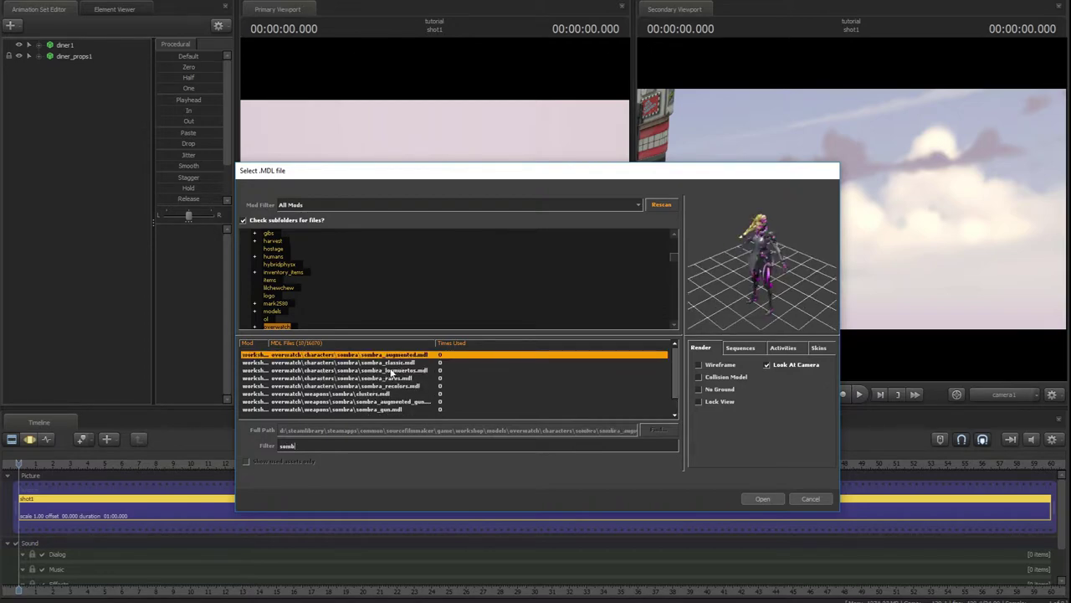
scroll(390, 373, "down", 1)
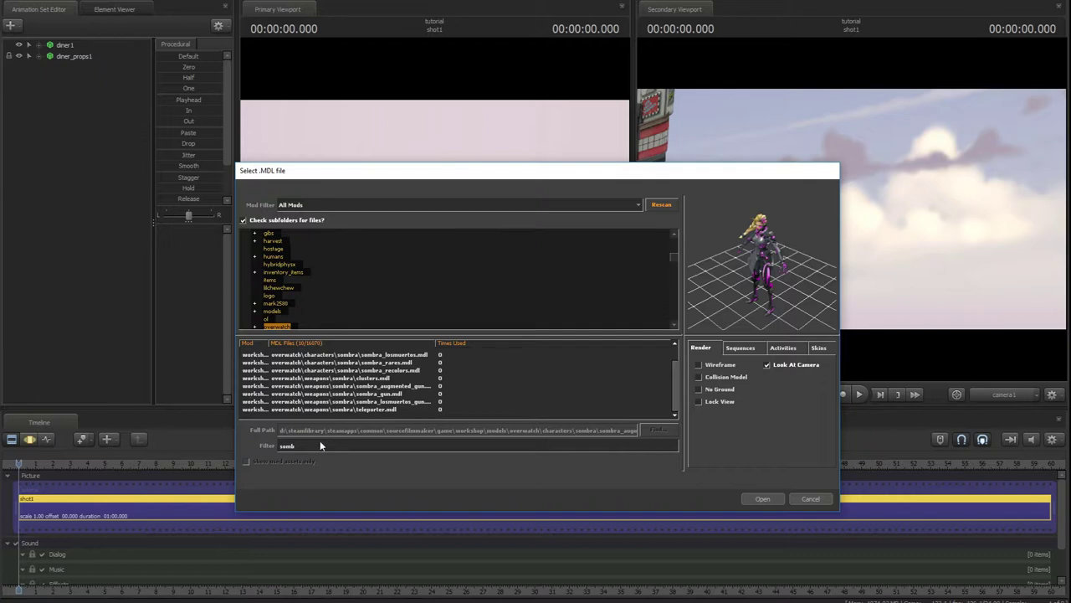
key("BackSpace")
key("BackSpace")
key("BackSpace")
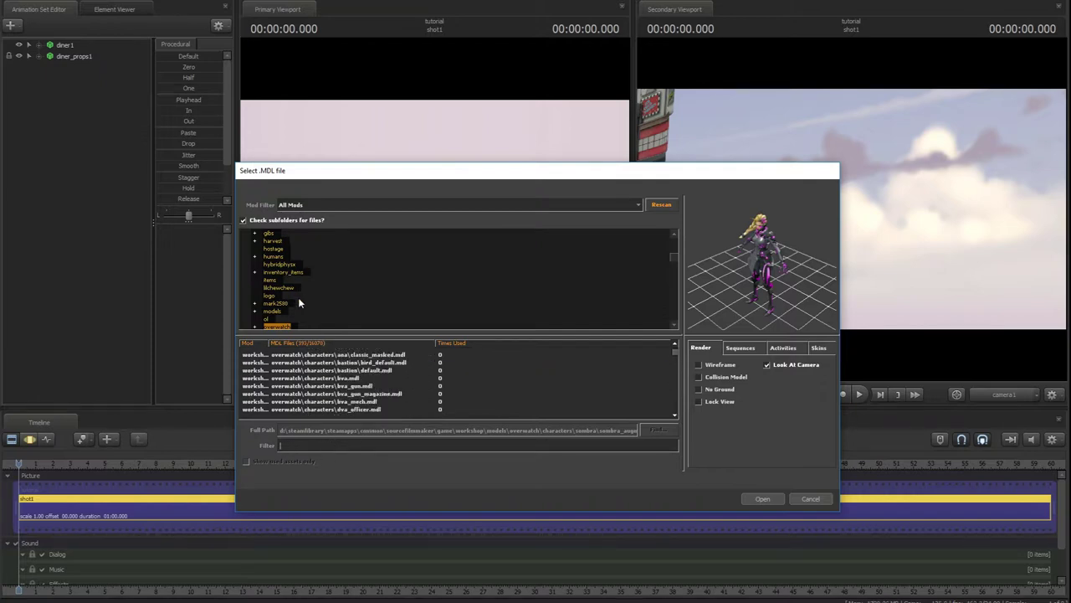
scroll(298, 298, "down", 1)
scroll(298, 299, "down", 2)
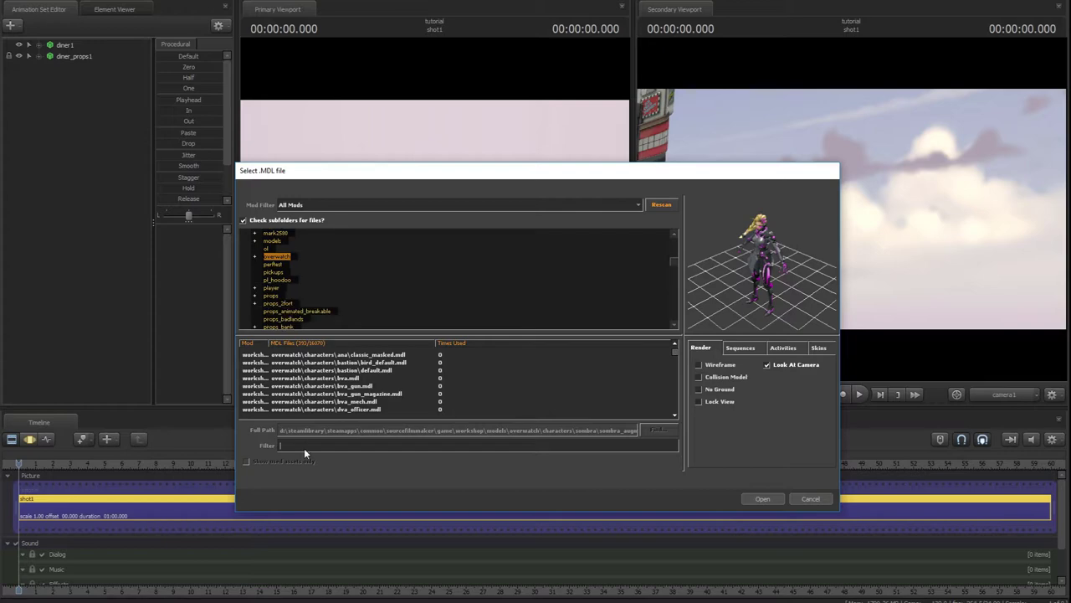
type("sombra")
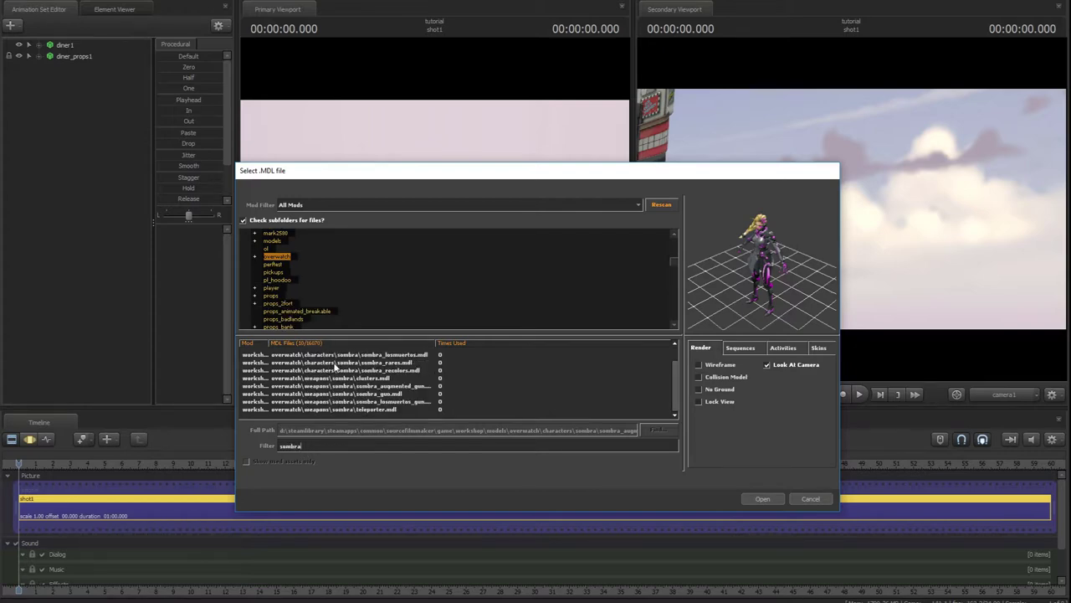
scroll(345, 393, "up", 1)
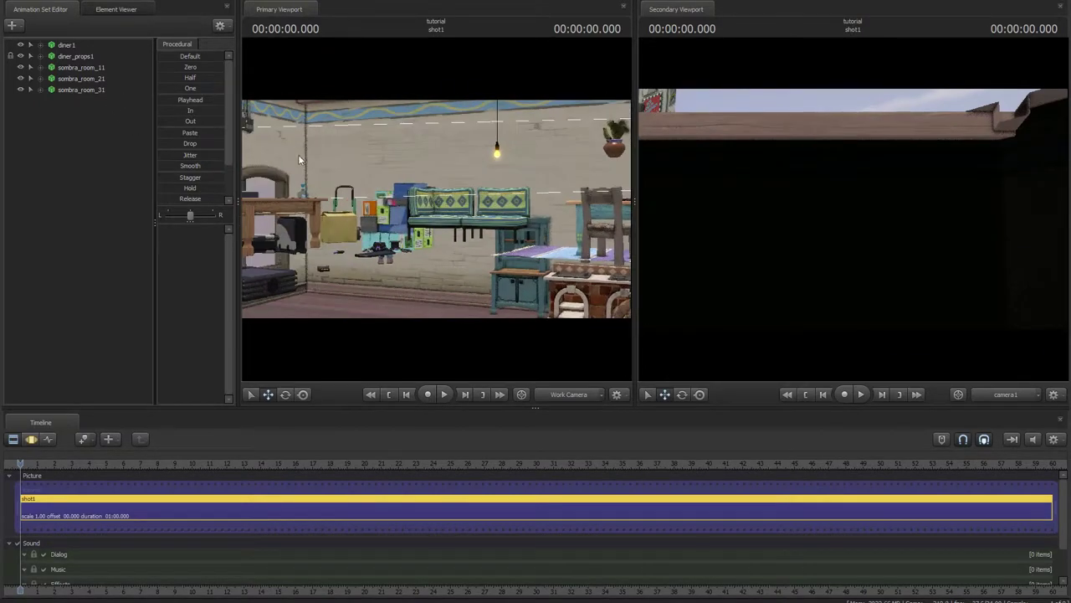
Lock the rootTransforms of sombra_room_21 and sombra_room_31 to sombra_room_11
left_click(60, 66)
left_click(31, 78)
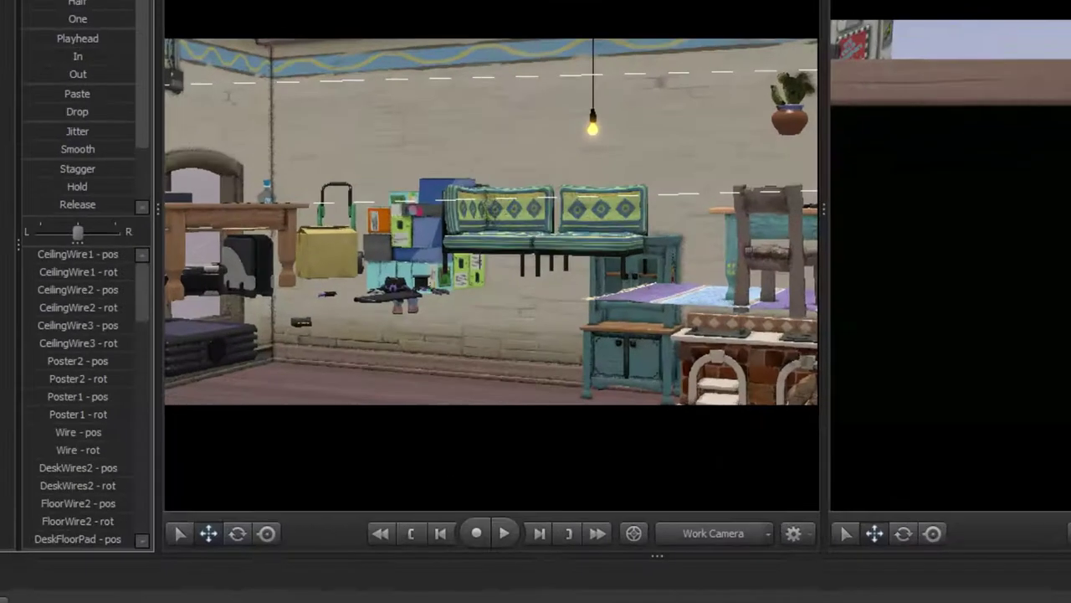
left_click(51, 88)
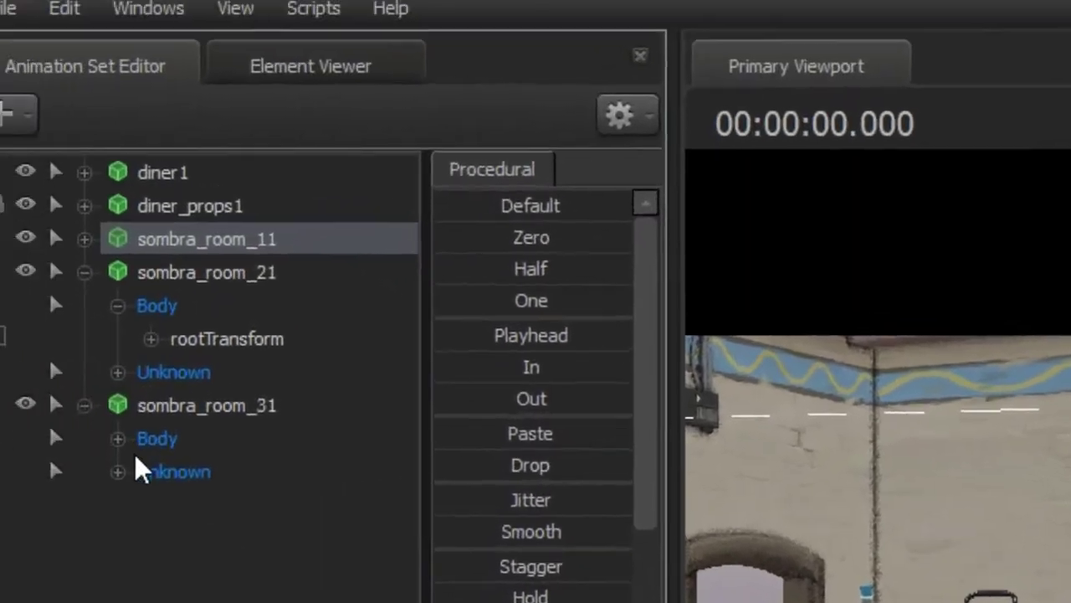
left_click(52, 135)
mouse_move(203, 288)
left_mouse_down()
mouse_move(211, 264)
mouse_move(193, 287)
left_mouse_up()
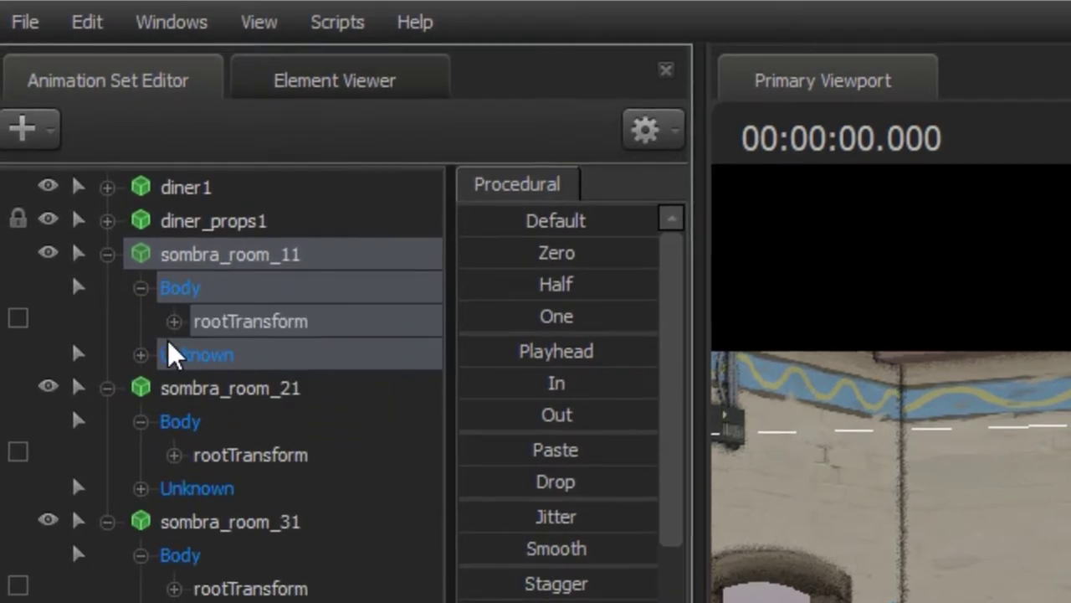
mouse_move(193, 288)
left_mouse_down()
mouse_move(171, 355)
mouse_move(19, 454)
left_mouse_up()
left_click_drag(184, 485, 99, 553)
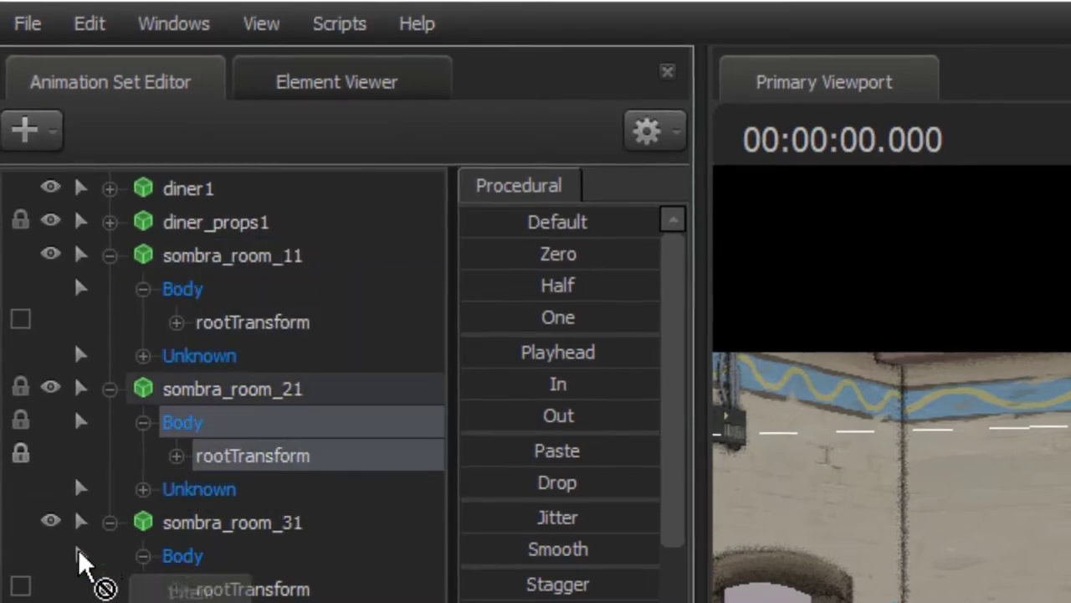
Collapse the three Sombra rooms and select sombra_room_11
left_click(115, 257)
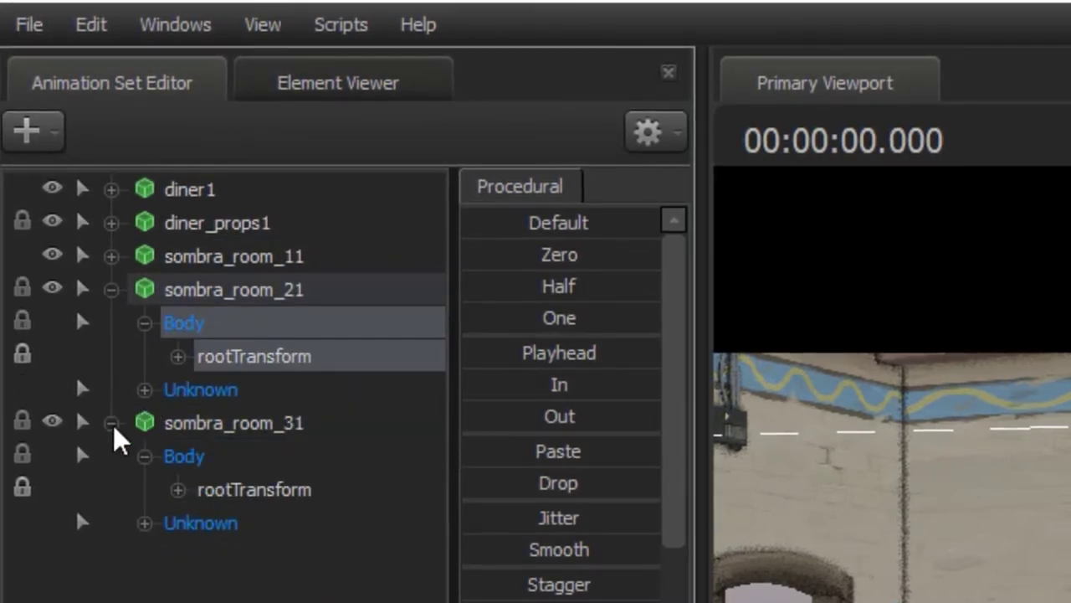
left_click(112, 422)
left_click(112, 289)
left_click(223, 258)
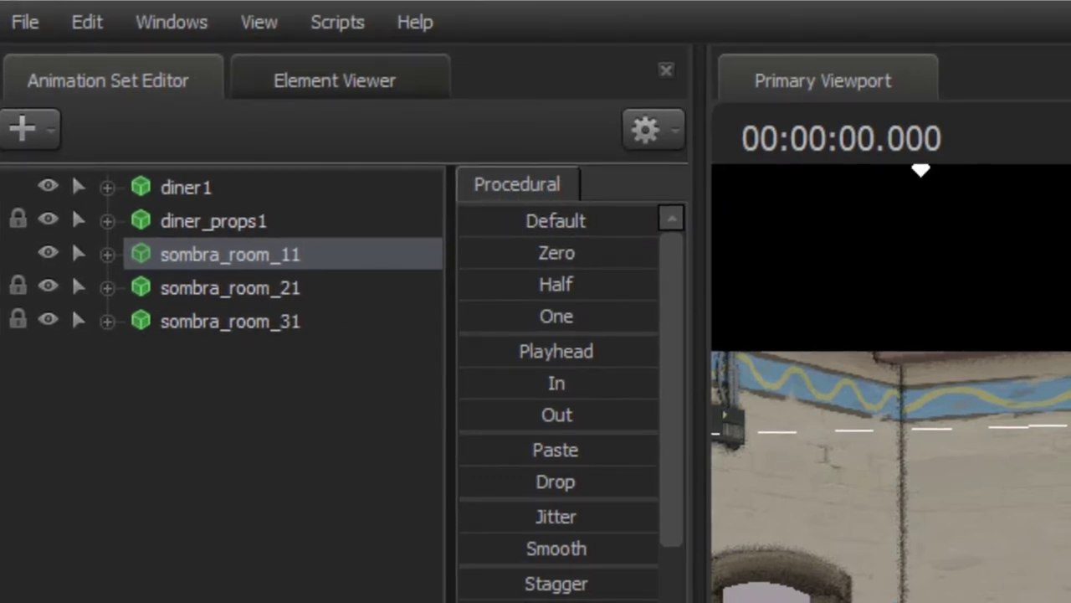
Reset sombra_room_11 to defaults and orbit the view to find the Sombra building
left_click(495, 223)
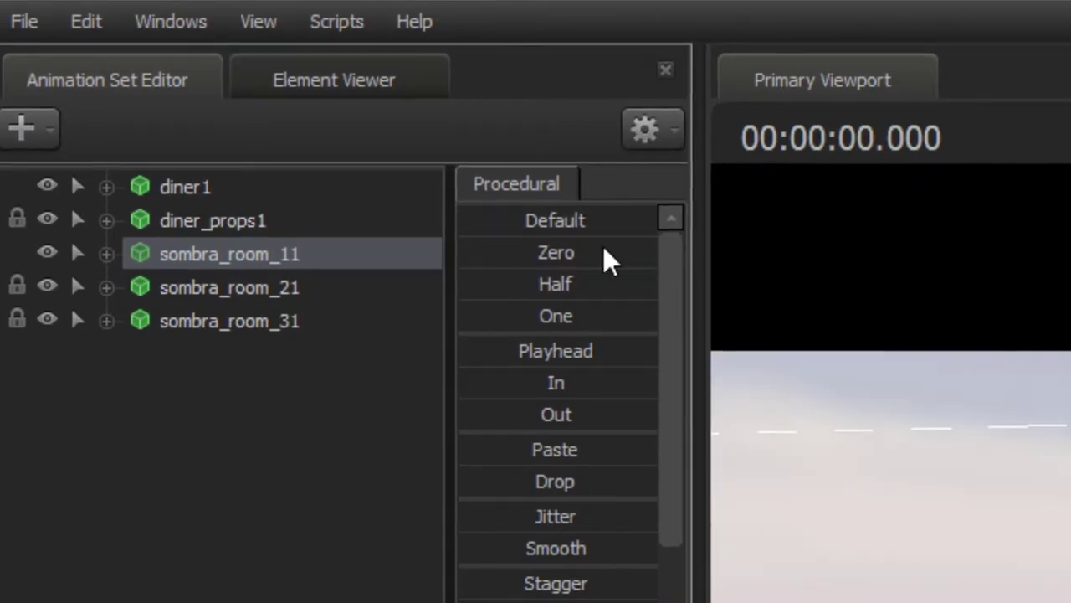
left_click(238, 289)
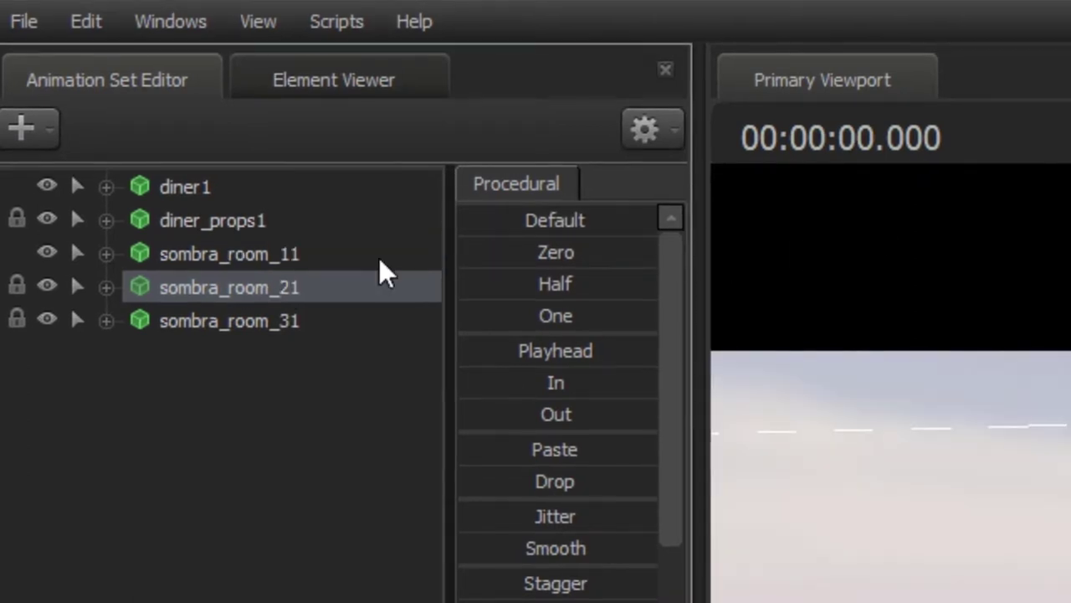
left_click(276, 325)
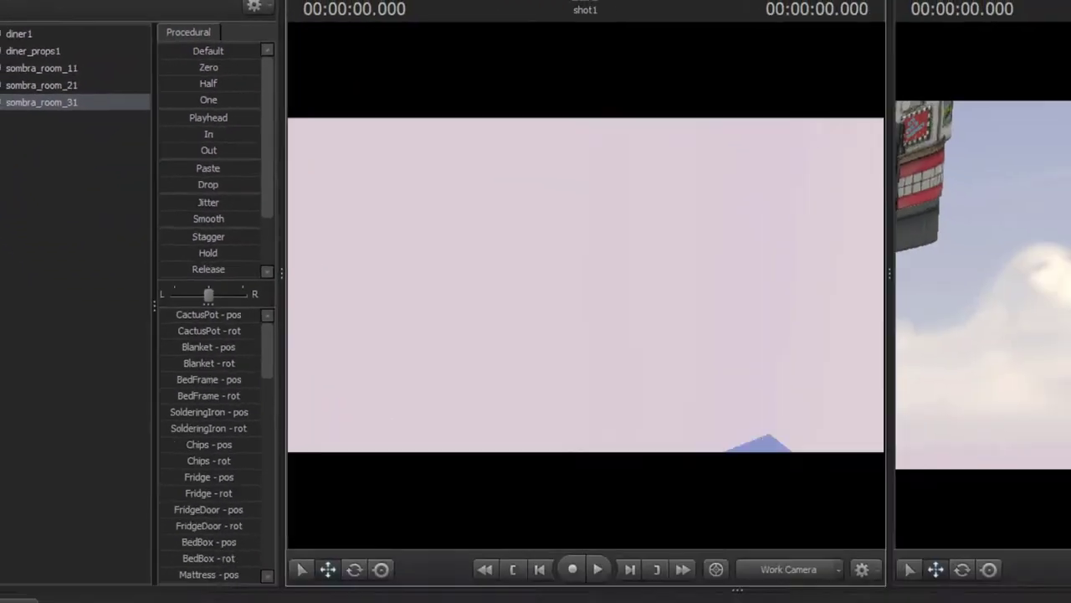
left_click_drag(502, 293, 533, 328)
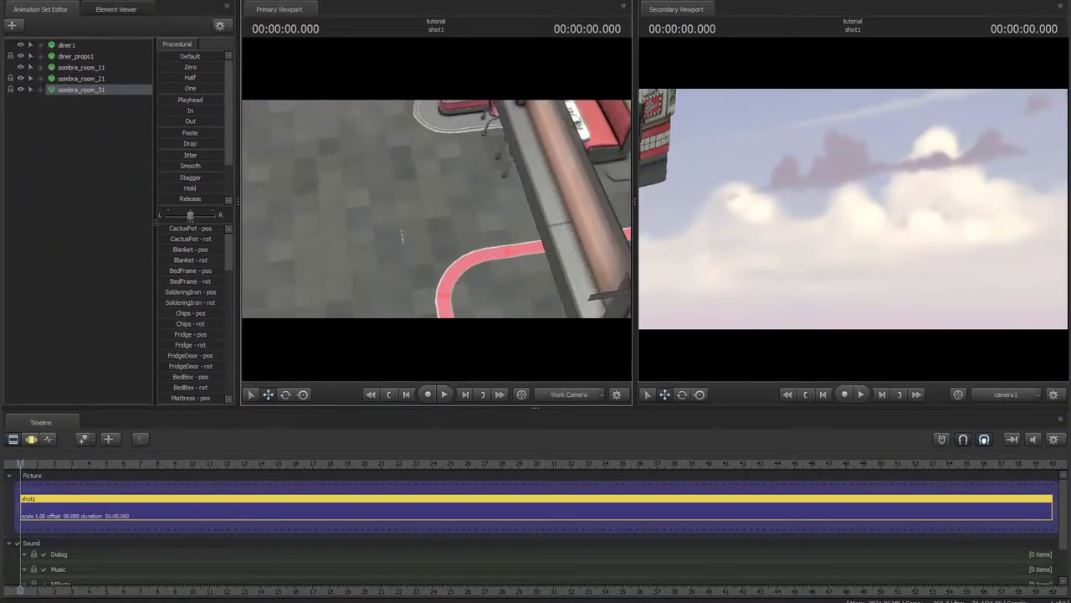
left_click_drag(402, 237, 435, 251)
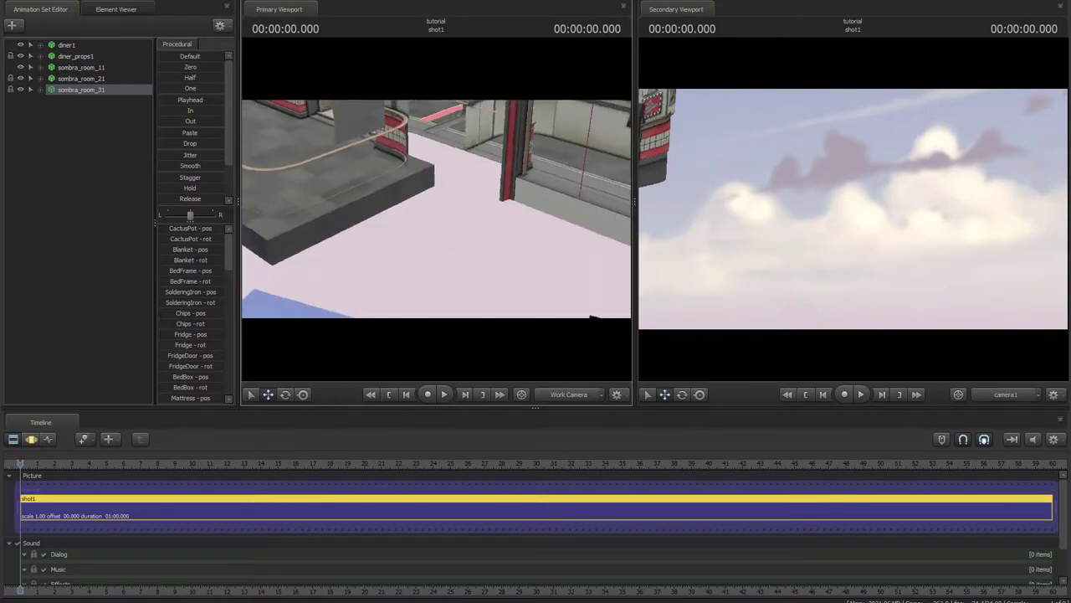
left_click_drag(435, 209, 485, 242)
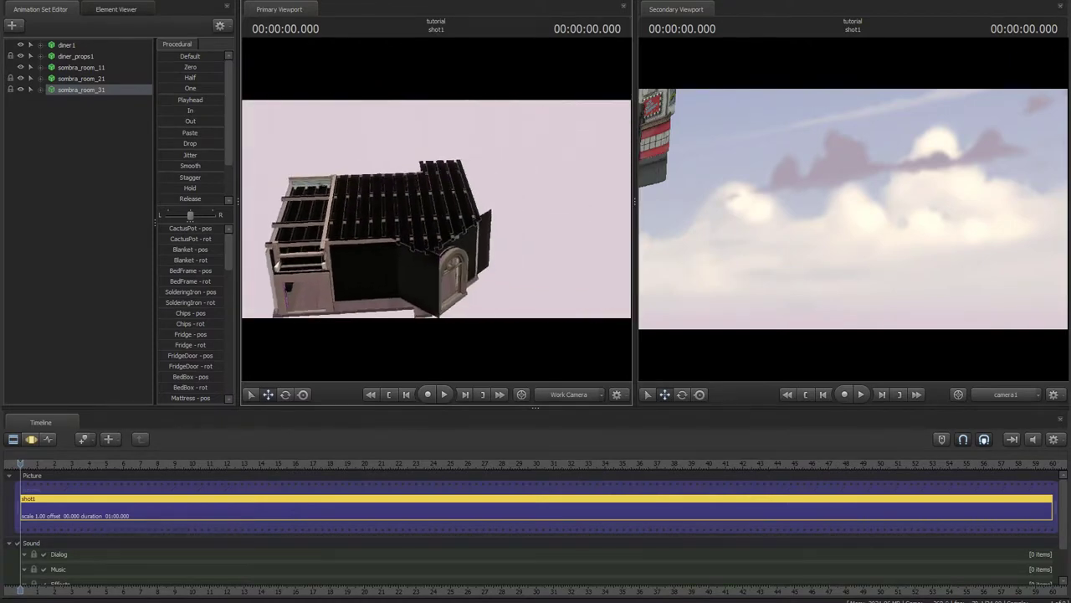
Select sombra_room_11 and drag its move gizmo upward
left_click(81, 67)
mouse_move(291, 144)
left_mouse_down()
mouse_move(436, 213)
mouse_move(420, 201)
mouse_move(436, 213)
mouse_move(396, 245)
left_mouse_up()
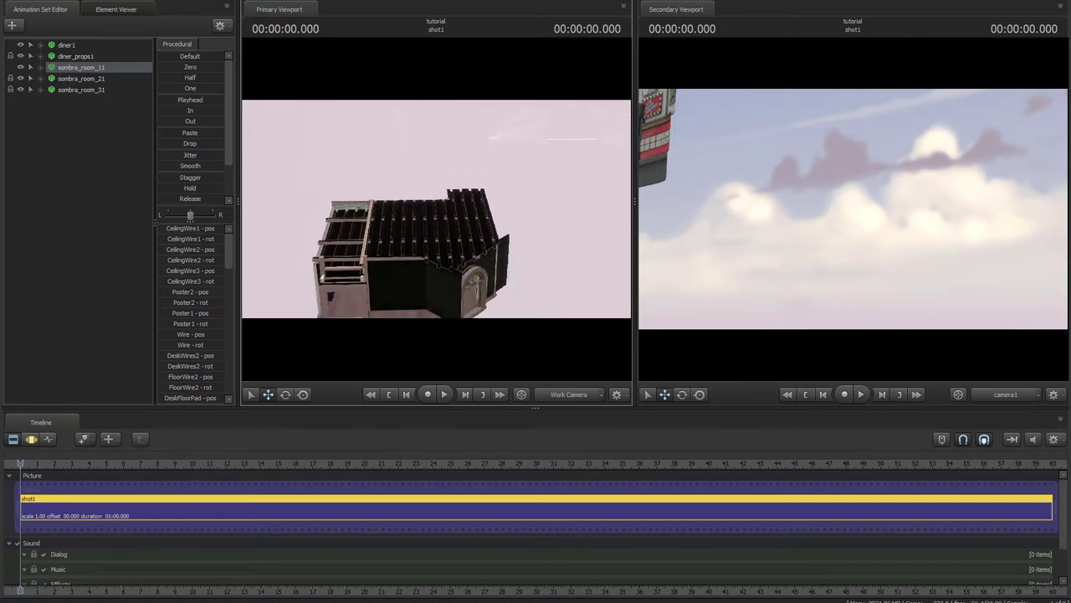
key("F3")
mouse_move(414, 283)
left_mouse_down()
mouse_move(400, 167)
mouse_move(481, 279)
left_mouse_up()
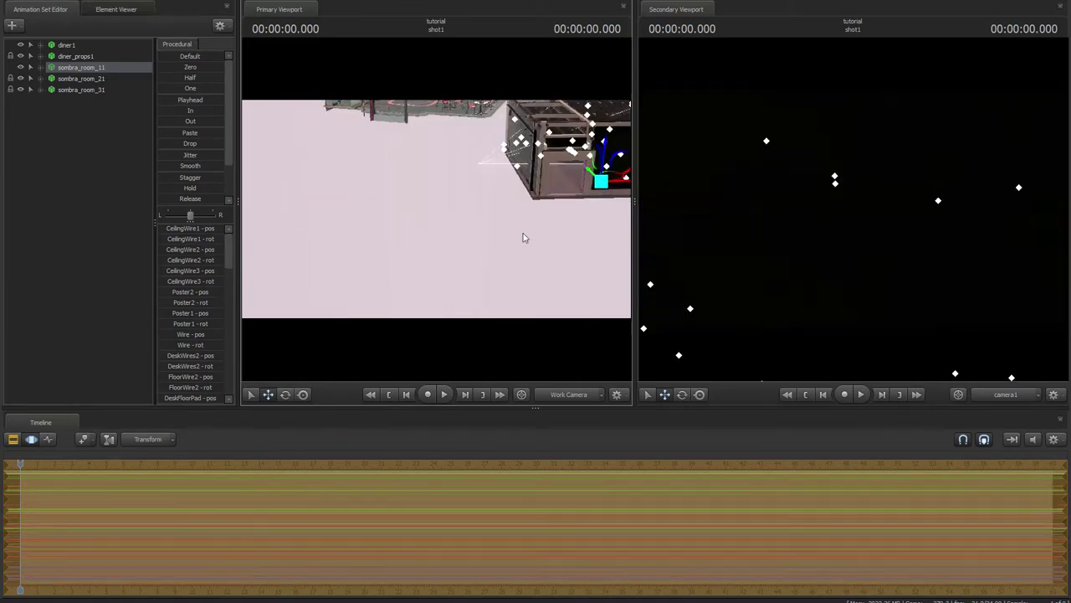
Shift diner1 up and left, then raise sombra_room_11 into camera1's view
left_click(66, 44)
left_click_drag(381, 192, 251, 138)
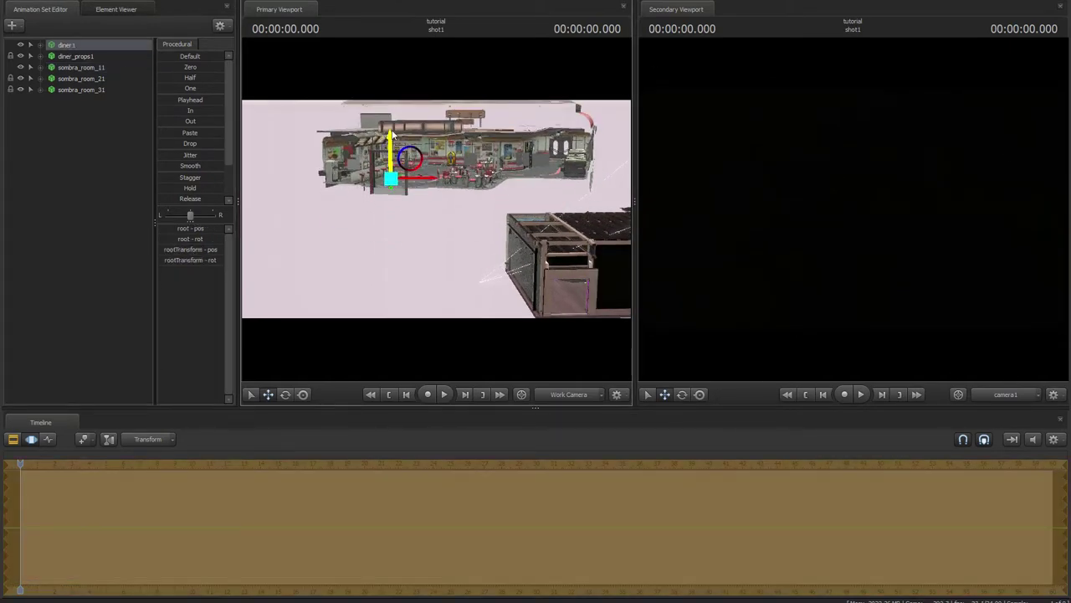
left_click(87, 66)
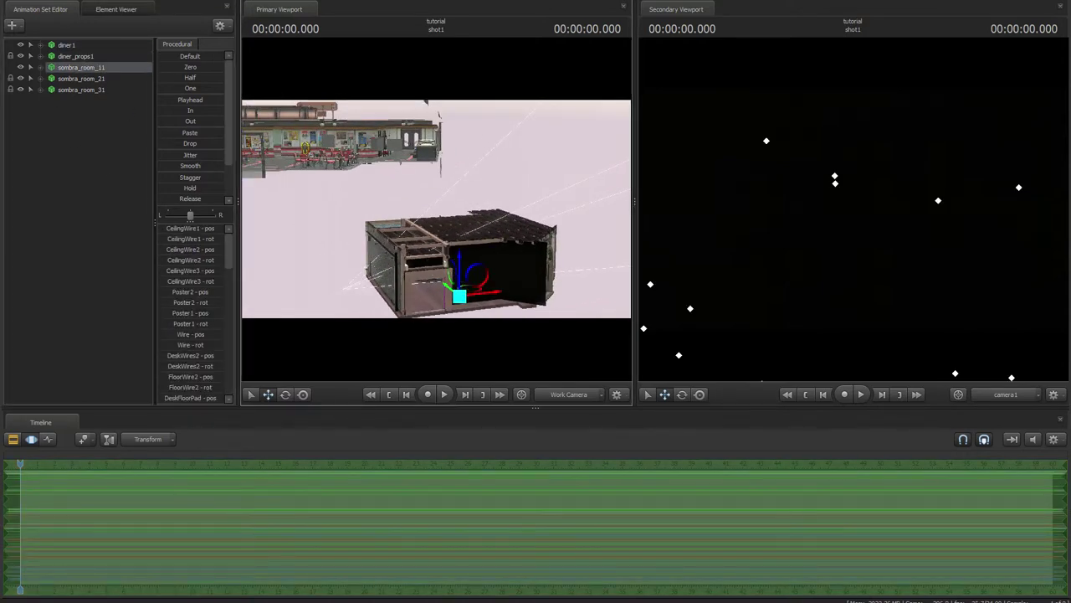
left_click_drag(460, 258, 459, 199)
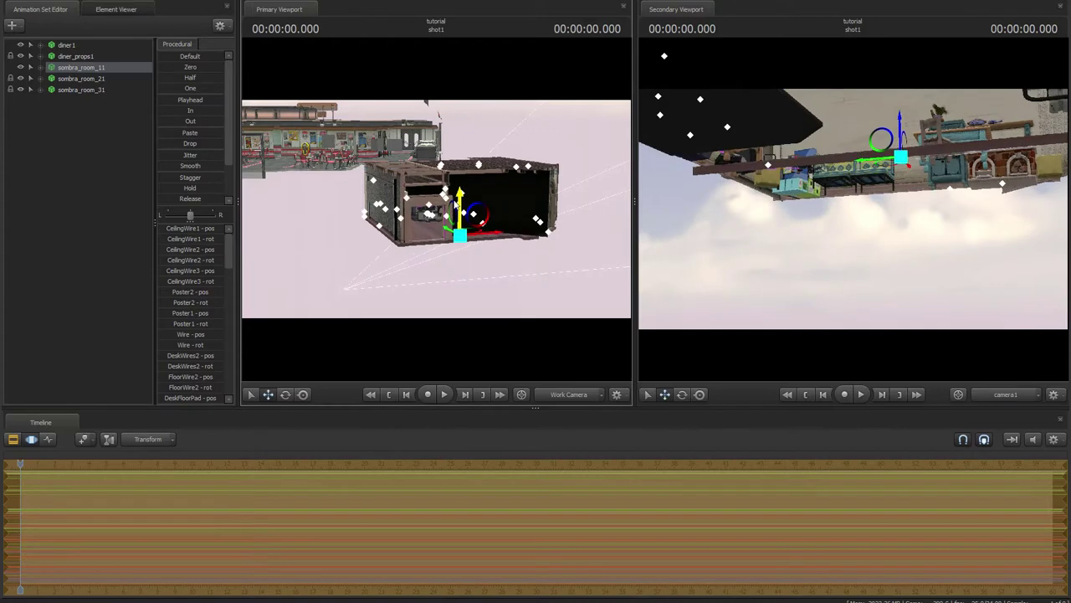